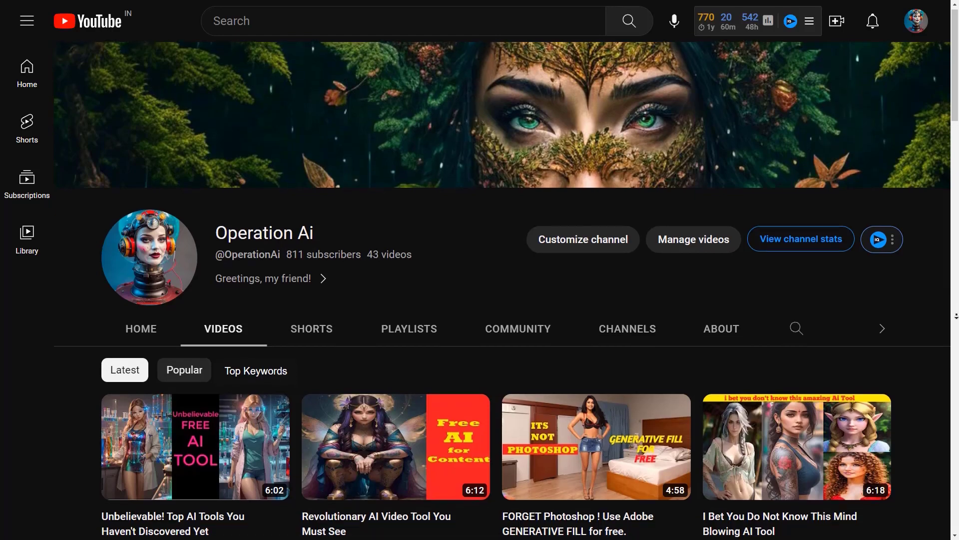
# Step: Search Google for 'Kreado.AI' and open the kreadoai.com homepage from the first result
pyautogui.scroll(-4, 502, 289)
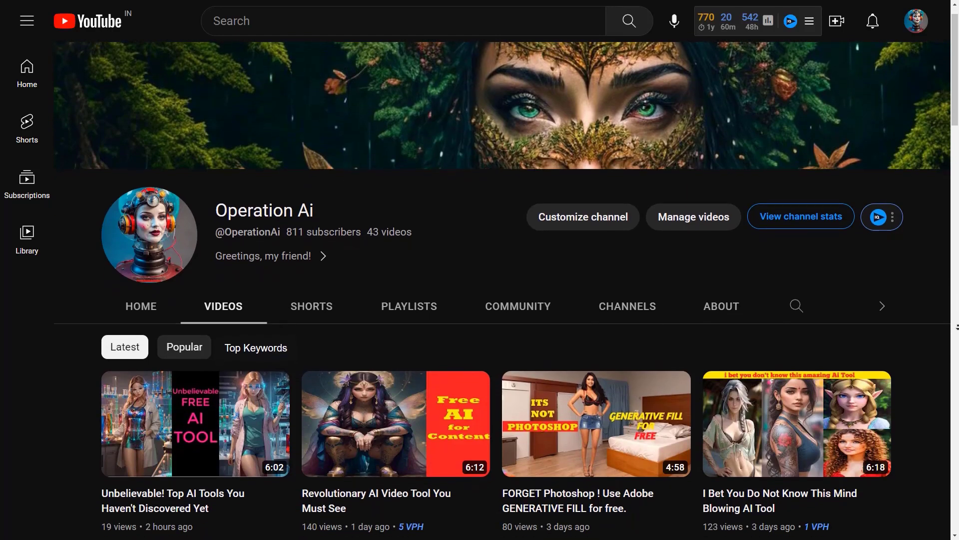
pyautogui.scroll(-5, 503, 290)
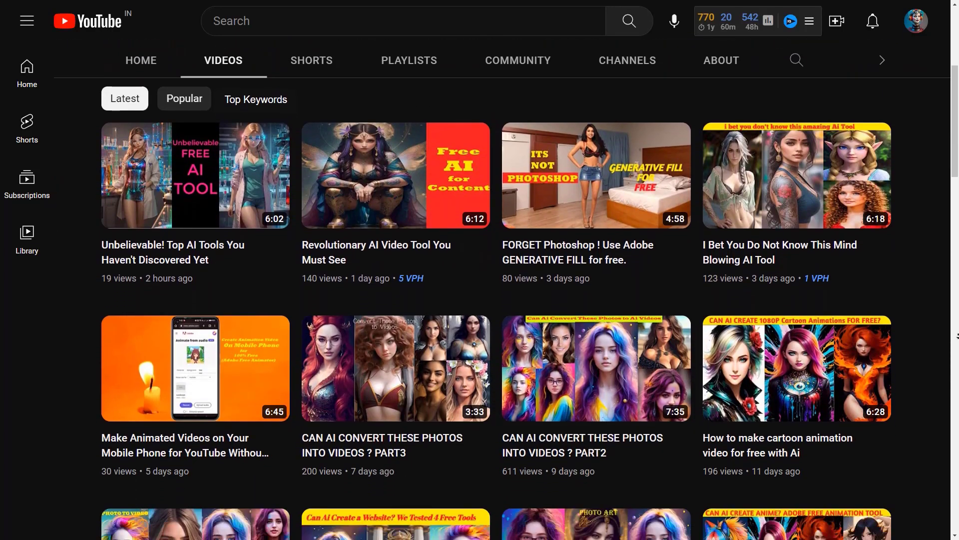
pyautogui.scroll(-5, 496, 308)
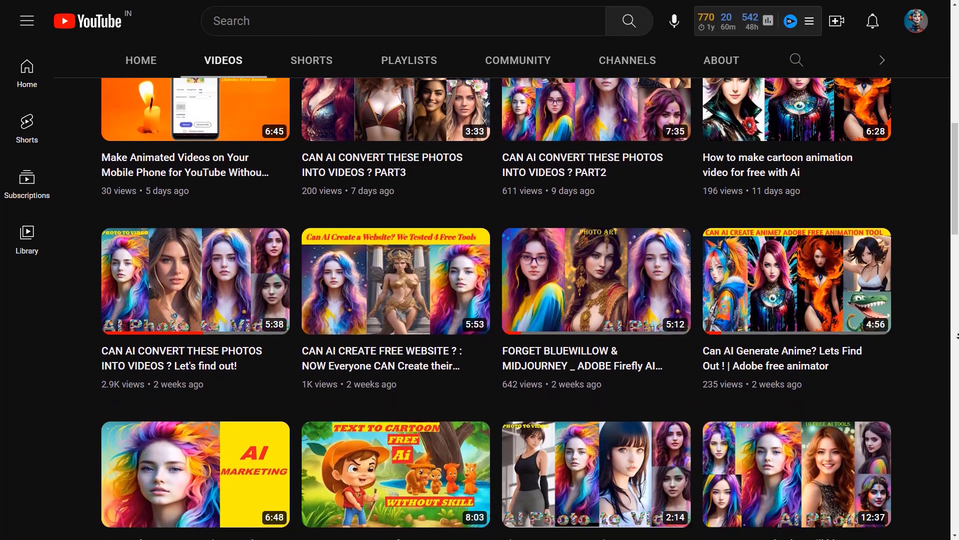
pyautogui.scroll(-5, 502, 308)
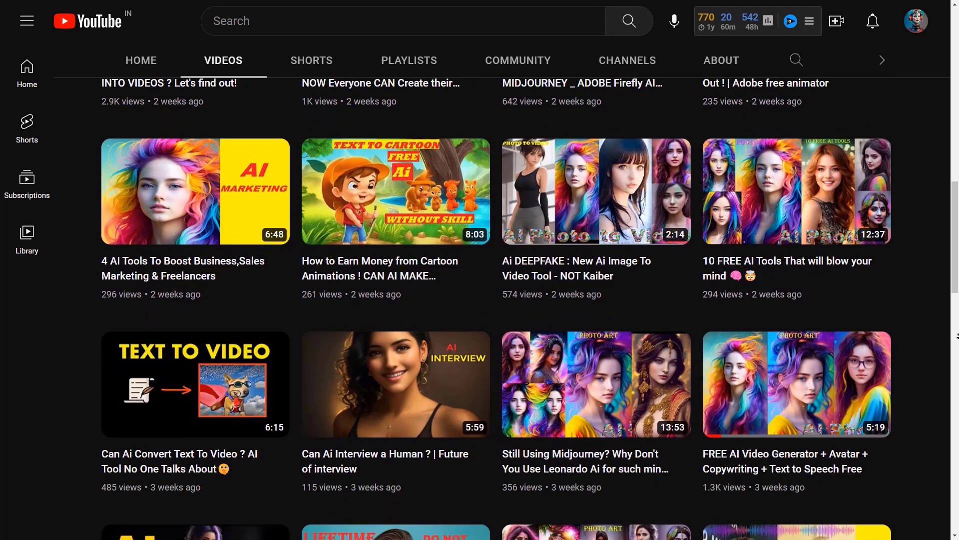
pyautogui.scroll(-5, 502, 308)
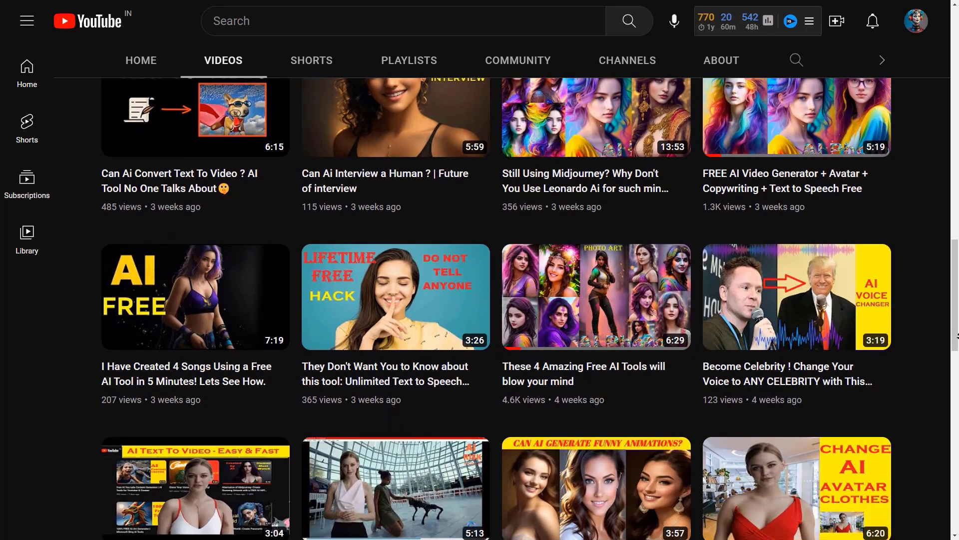
pyautogui.scroll(-5, 502, 309)
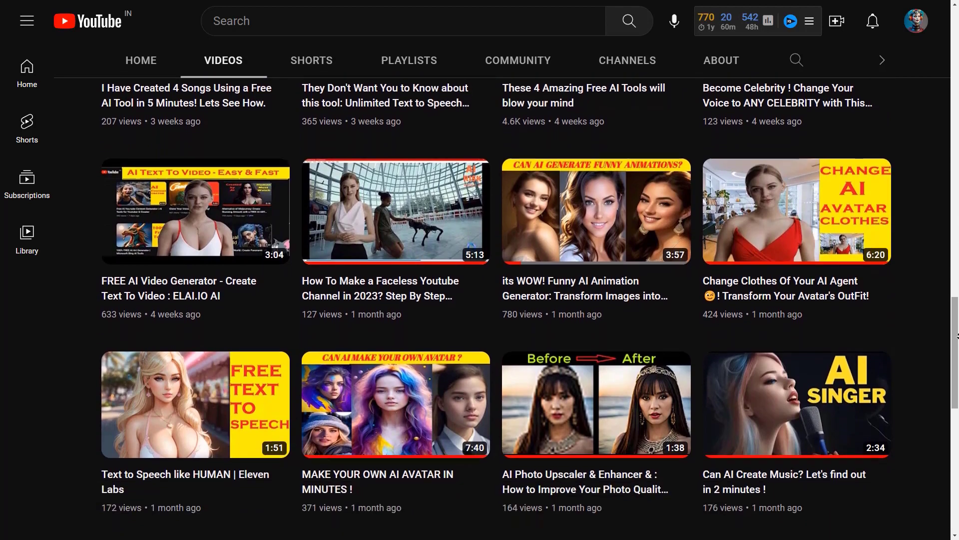
pyautogui.scroll(-5, 502, 309)
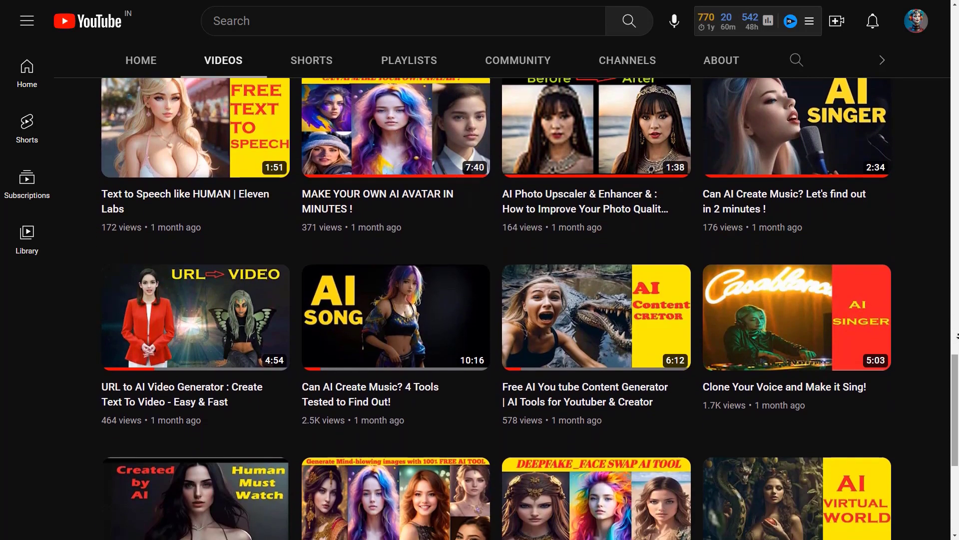
pyautogui.scroll(-2, 957, 335)
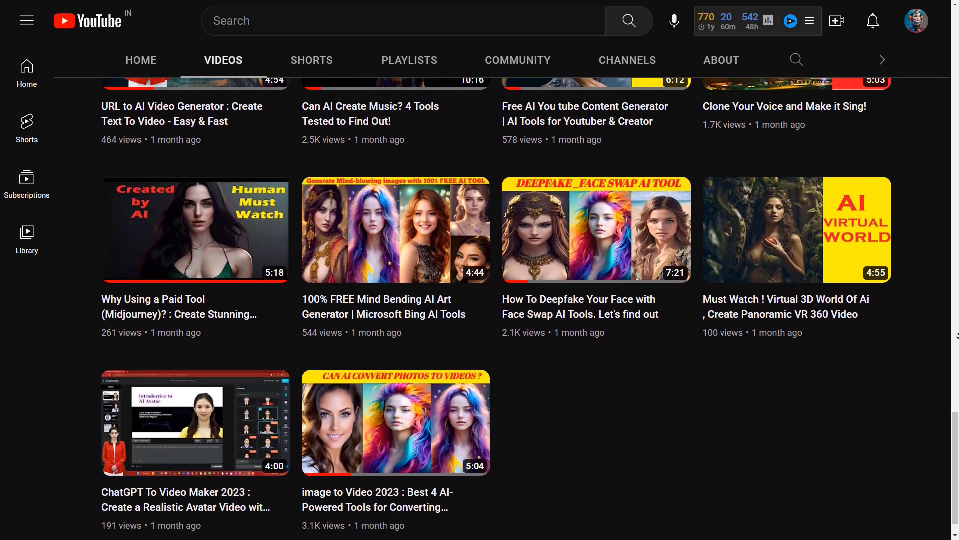
pyautogui.scroll(8, 953, 149)
pyautogui.scroll(12, 953, 149)
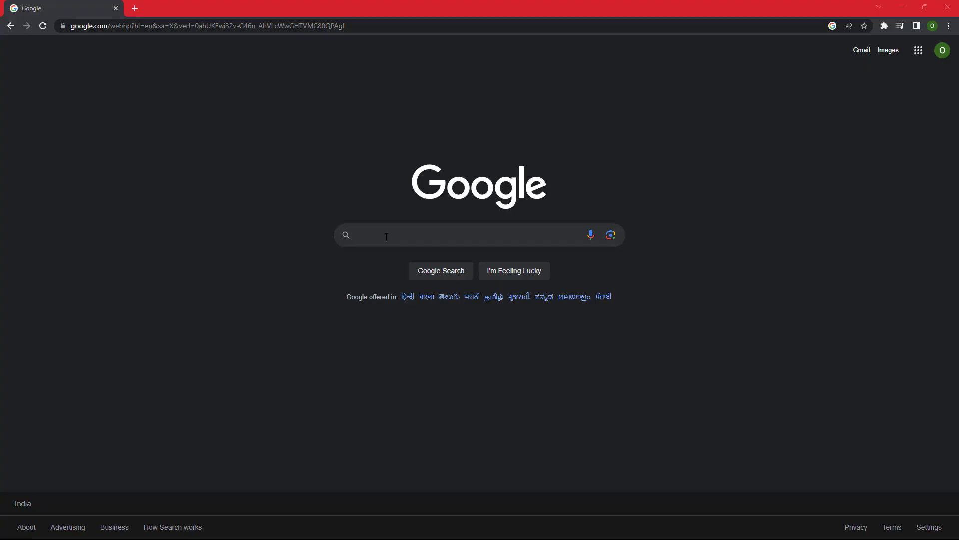
pyautogui.click(393, 233)
pyautogui.write('Krea')
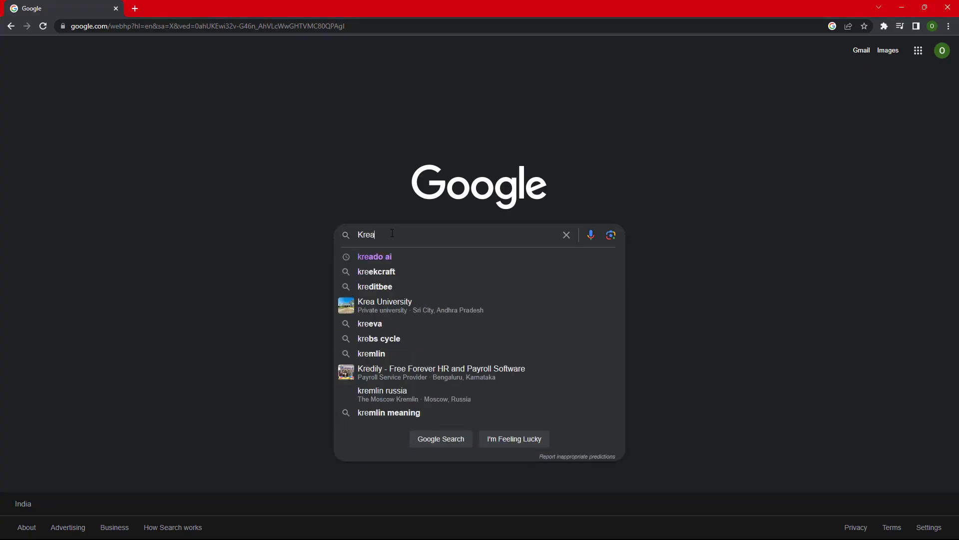
pyautogui.write('do.AI')
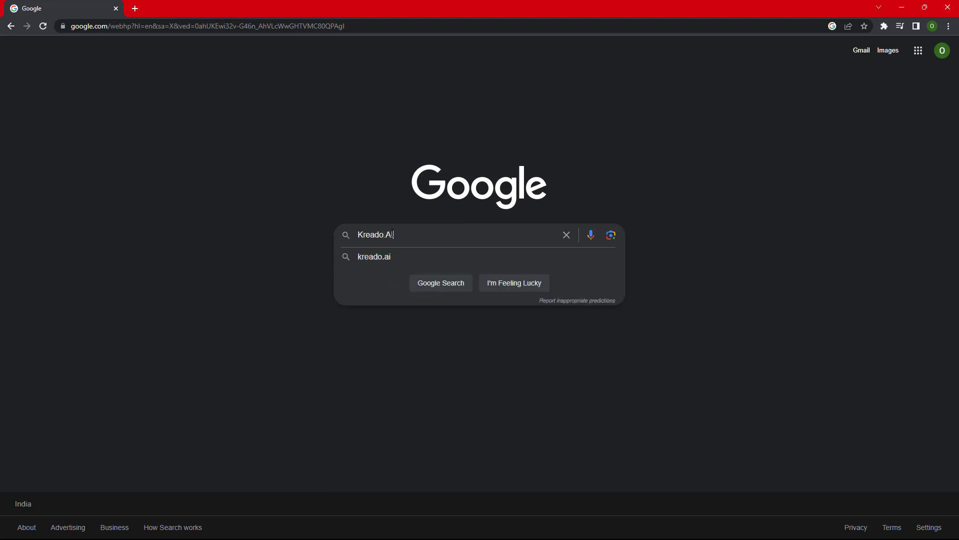
pyautogui.press('Return')
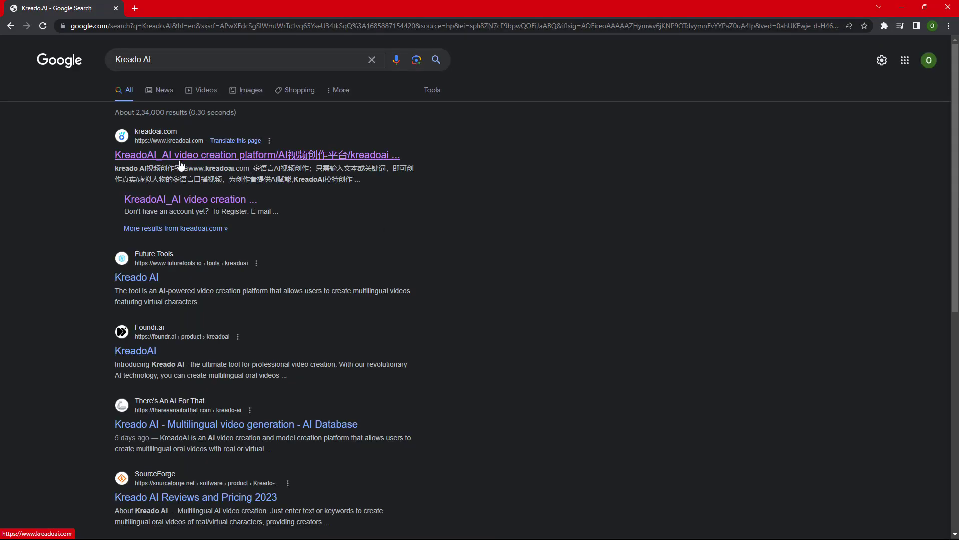
pyautogui.click(181, 156)
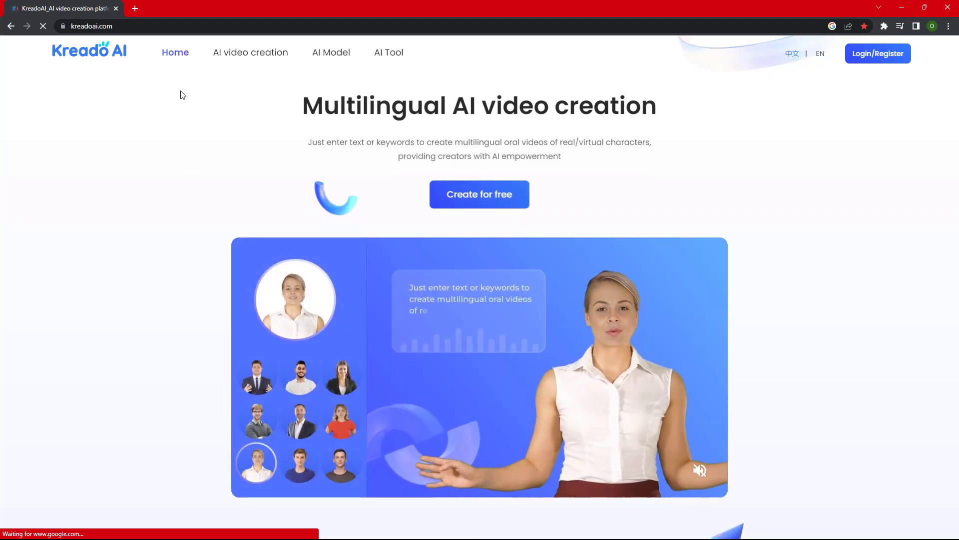
# Step: Open the Kreado AI registration form from Create for free and enter a nickname
pyautogui.click(474, 196)
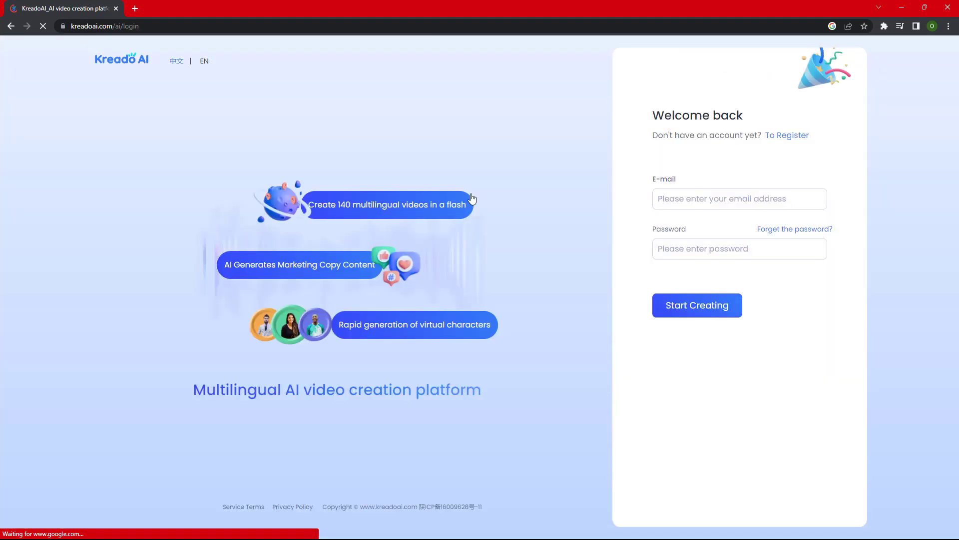
pyautogui.click(796, 138)
pyautogui.click(728, 170)
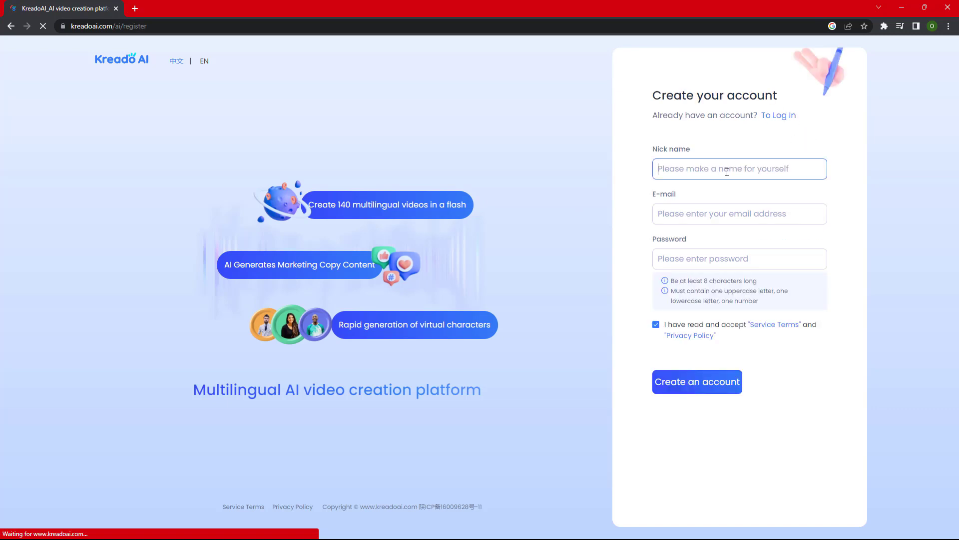
pyautogui.write('OperationAI')
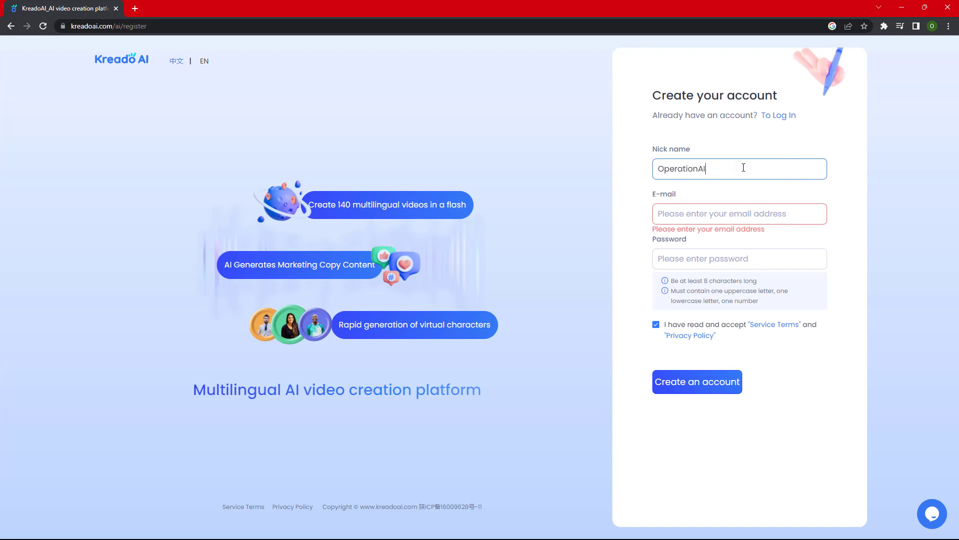
# Step: Paste the e-mail address, enter a password and submit the new account registration
pyautogui.click(701, 212)
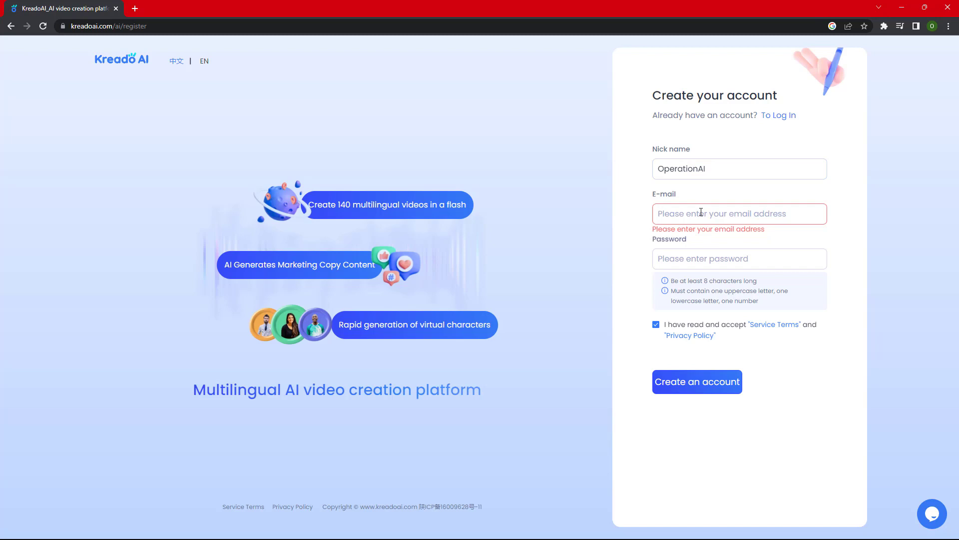
pyautogui.hotkey('ctrl', 'v')
pyautogui.click(702, 255)
pyautogui.write('O')
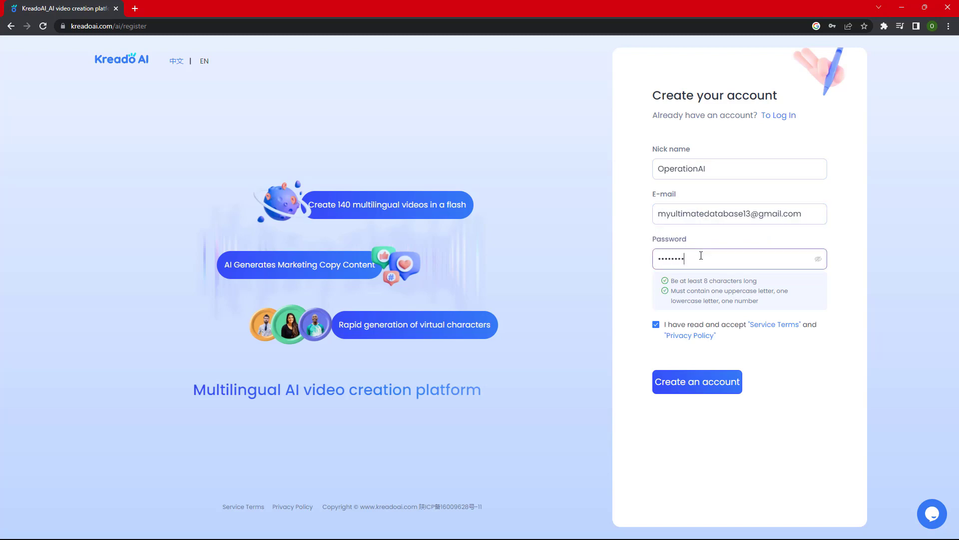
pyautogui.click(707, 390)
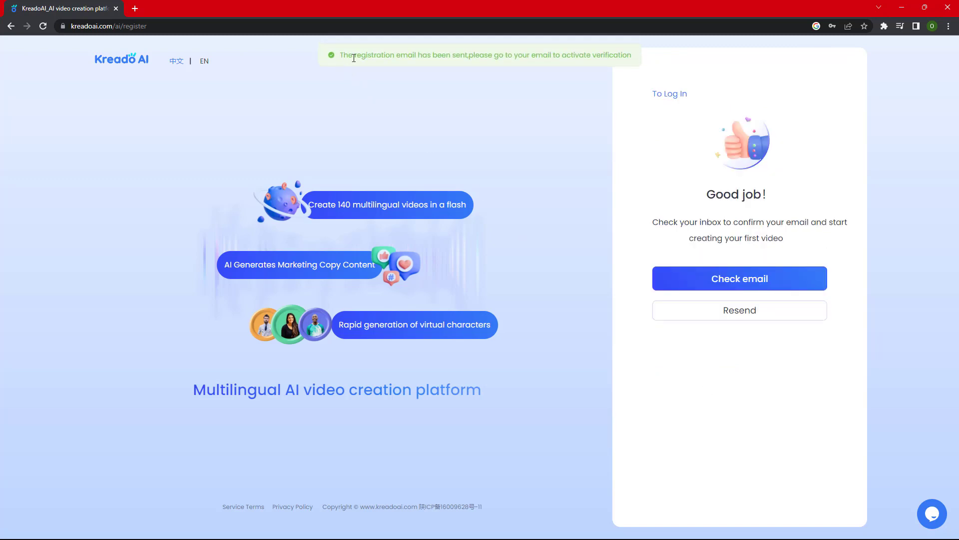
pyautogui.moveTo(354, 58); pyautogui.dragTo(635, 56)
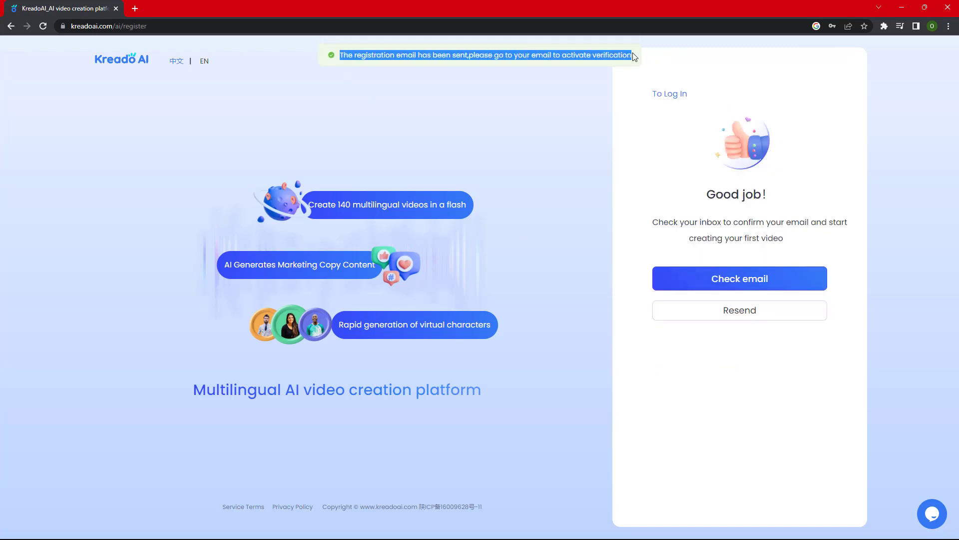
# Step: In Gmail, open the 'Please verify your email address' message and follow its Verify Email link
pyautogui.click(747, 280)
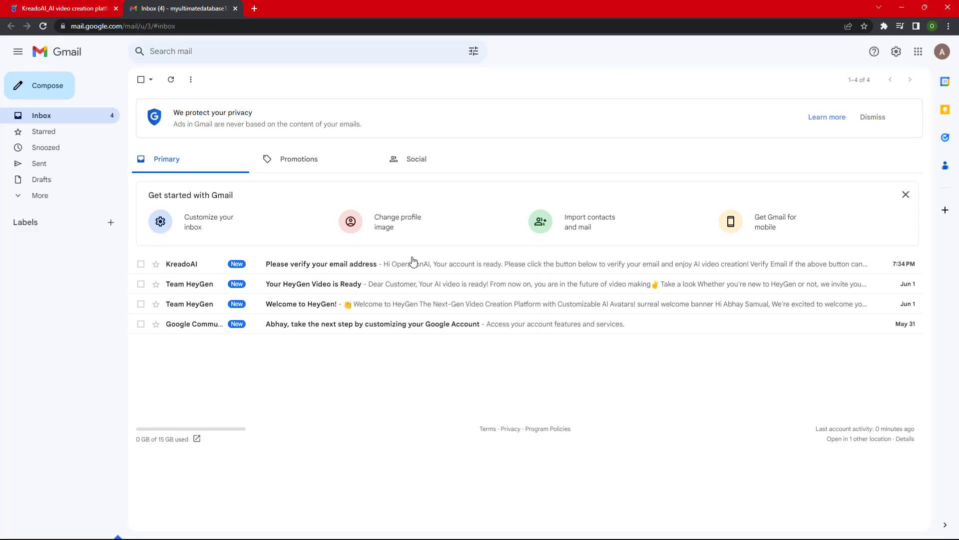
pyautogui.click(299, 265)
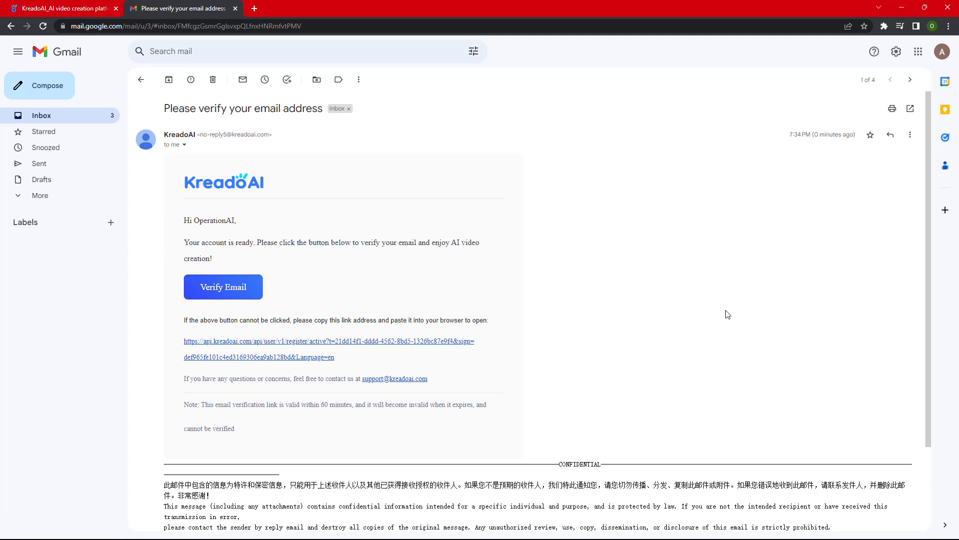
pyautogui.moveTo(194, 221); pyautogui.dragTo(235, 257)
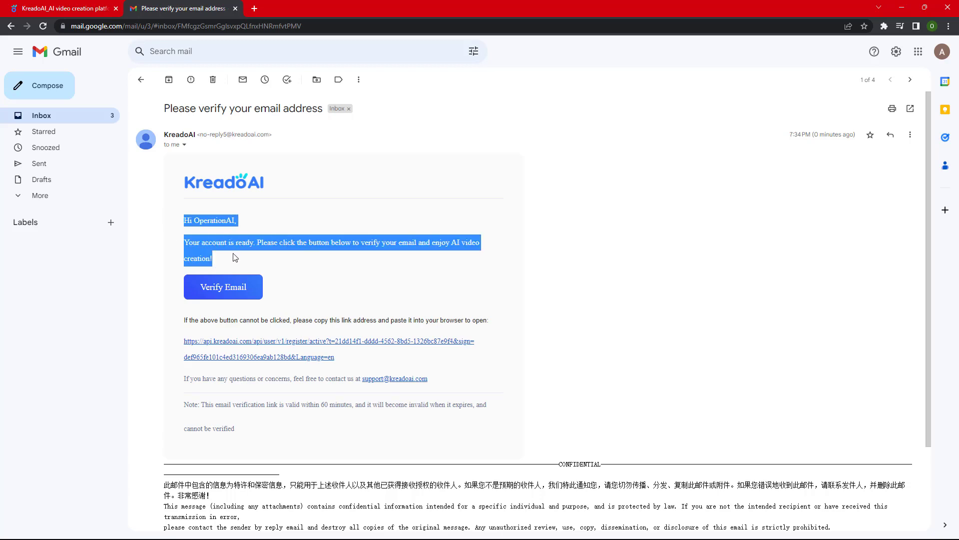
pyautogui.click(221, 287)
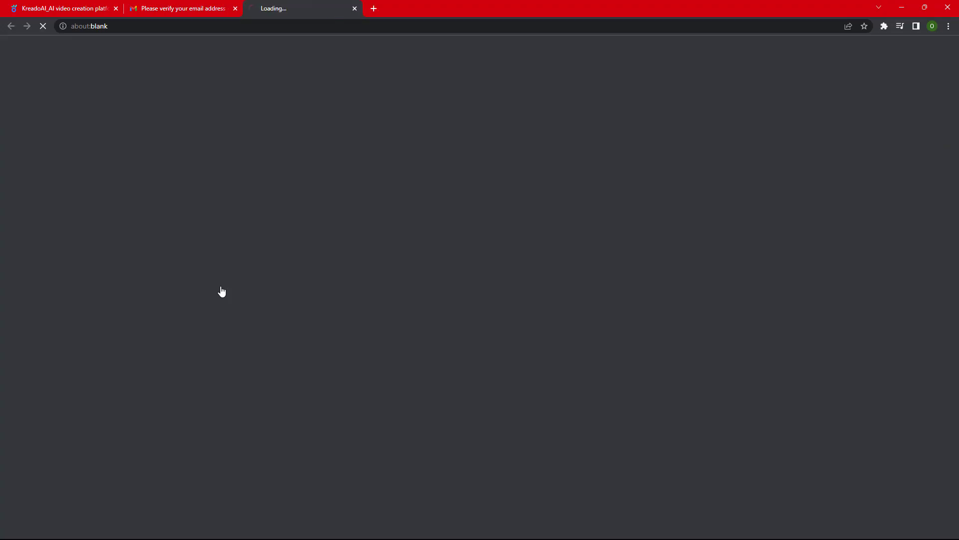
# Step: Log in with the new account's password and filter the workbench to Video creation
pyautogui.click(712, 248)
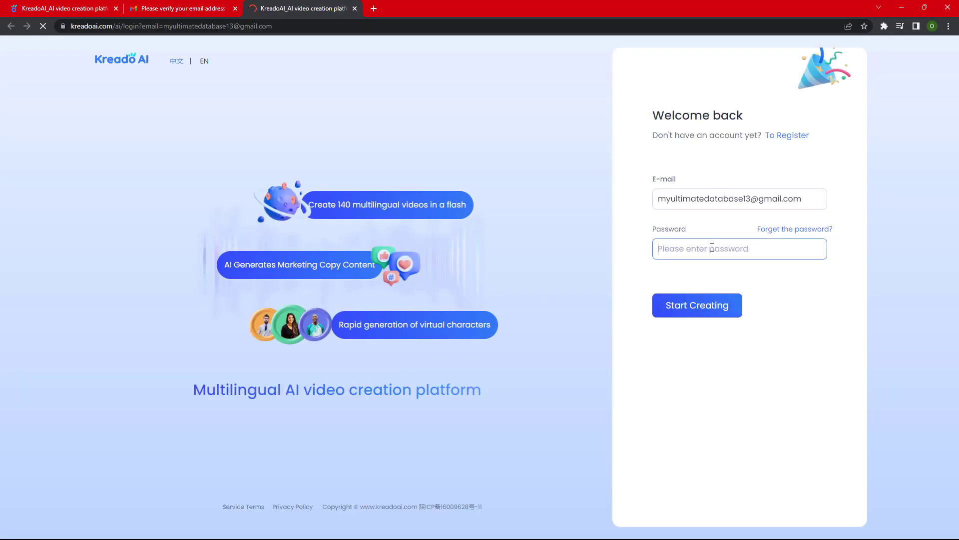
pyautogui.write('••')
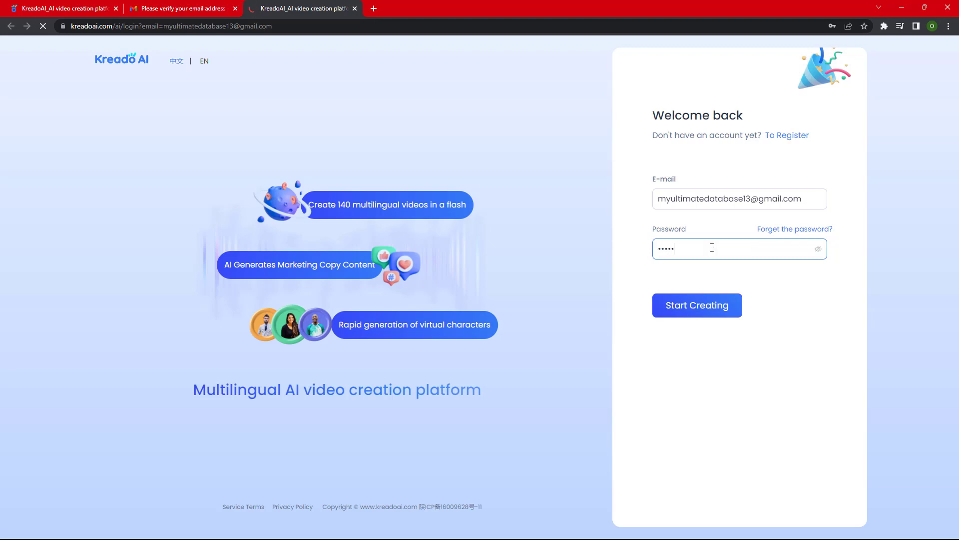
pyautogui.click(706, 310)
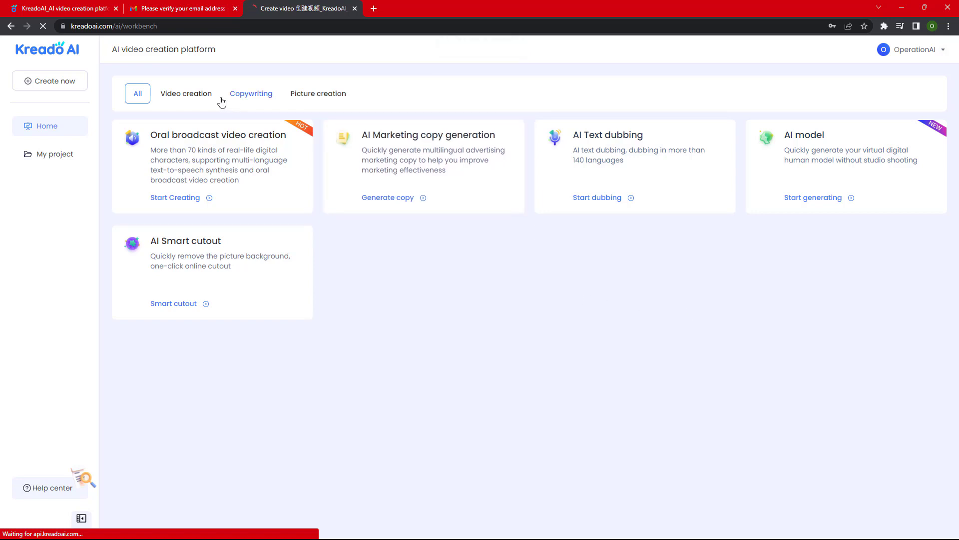
pyautogui.click(183, 98)
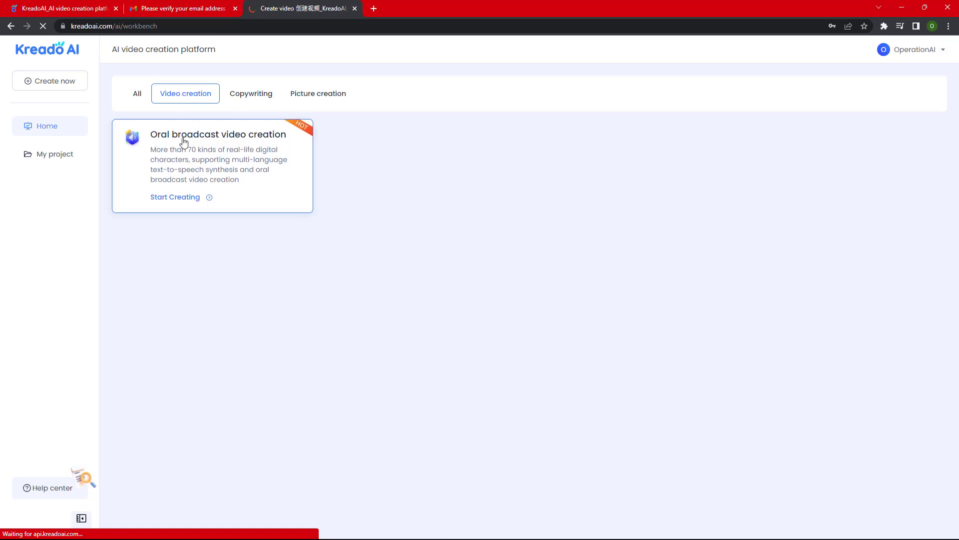
# Step: Start an oral broadcast video and preview several presenter avatars, including red-, pink- and yellow-top women
pyautogui.click(186, 198)
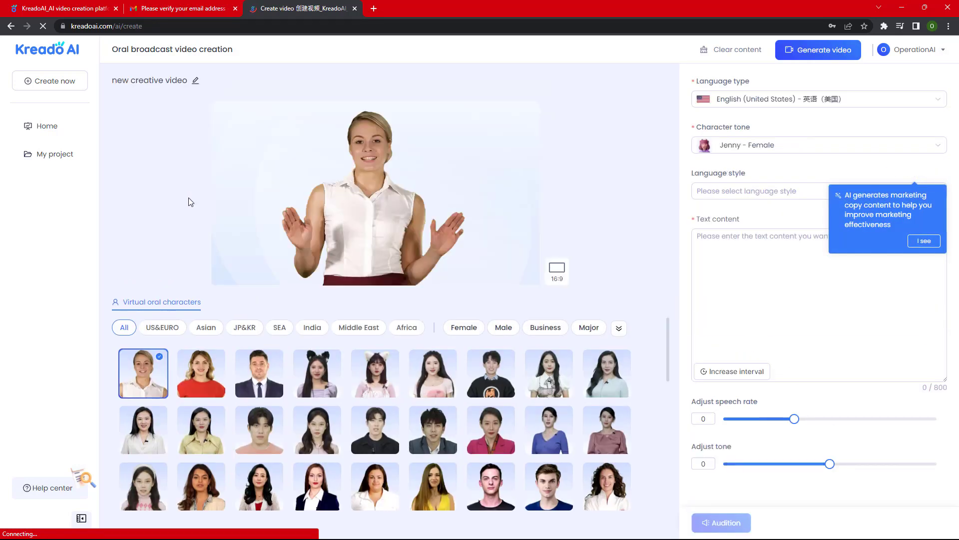
pyautogui.click(201, 373)
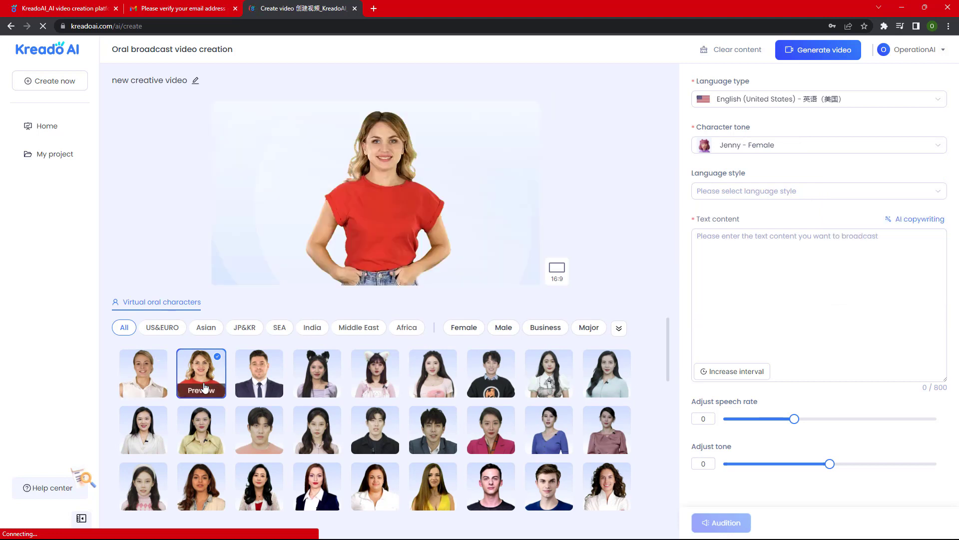
pyautogui.click(433, 374)
pyautogui.click(432, 486)
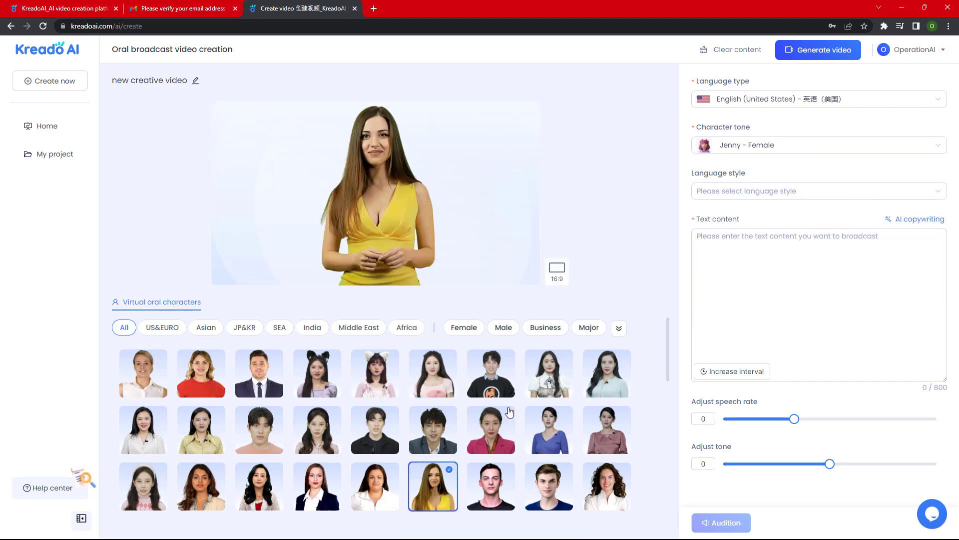
pyautogui.click(607, 379)
pyautogui.click(608, 479)
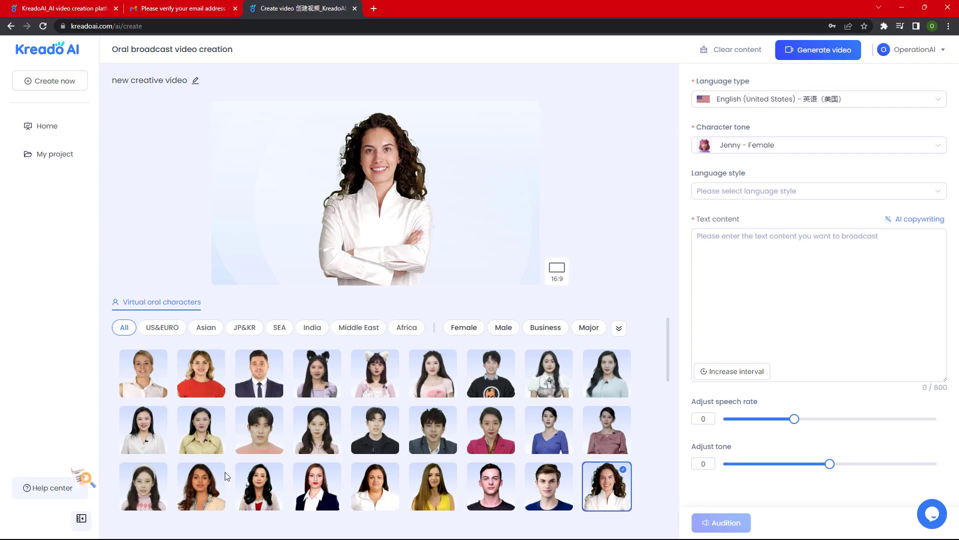
pyautogui.click(143, 376)
pyautogui.click(215, 368)
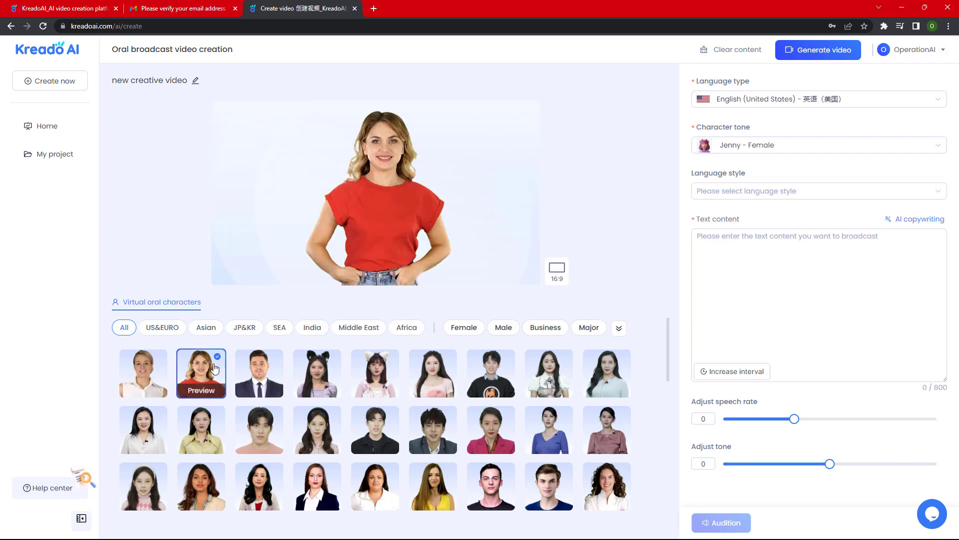
pyautogui.scroll(-1, 214, 368)
pyautogui.scroll(1, 273, 404)
# Step: Browse the US&EURO, Asian, SEA, India, Middle East and Africa filters, then pick the red-T-shirt presenter
pyautogui.click(163, 328)
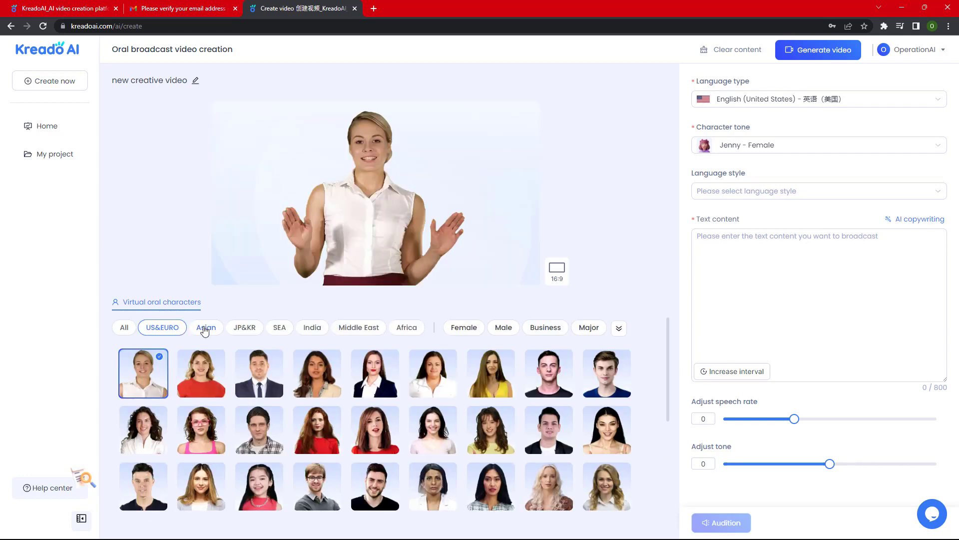
pyautogui.click(205, 328)
pyautogui.click(280, 327)
pyautogui.click(312, 327)
pyautogui.click(359, 327)
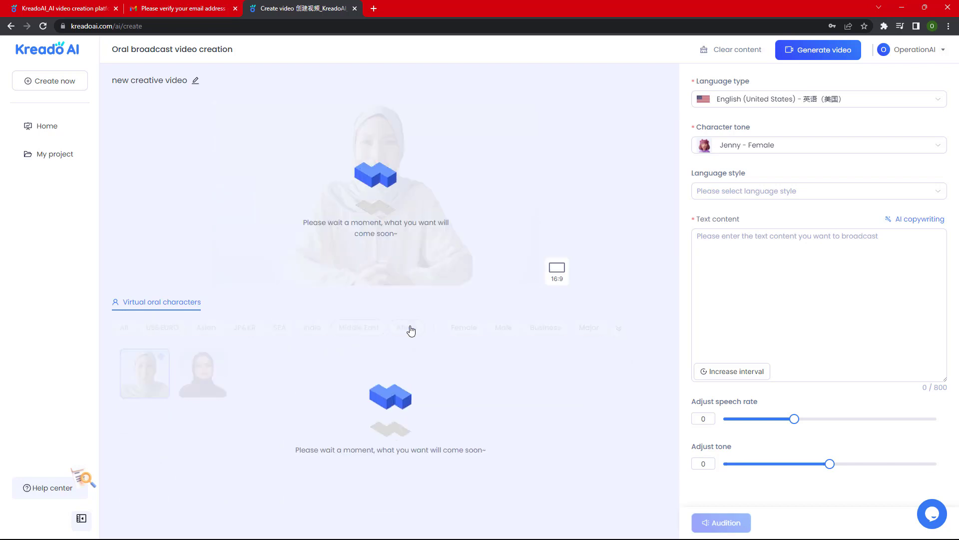
pyautogui.click(410, 331)
pyautogui.click(124, 331)
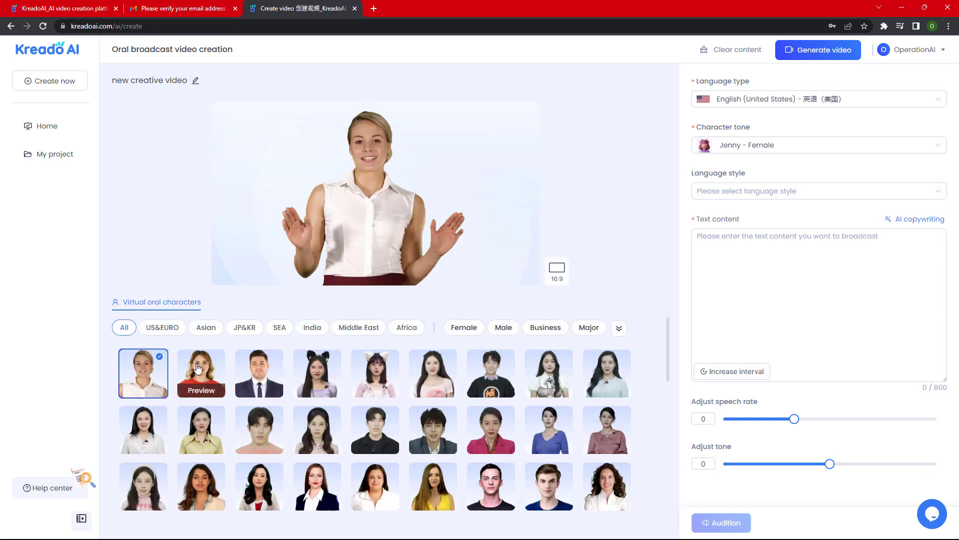
pyautogui.click(199, 368)
# Step: Choose English (United States) as the language type and Jenny - Female as the character tone
pyautogui.click(768, 100)
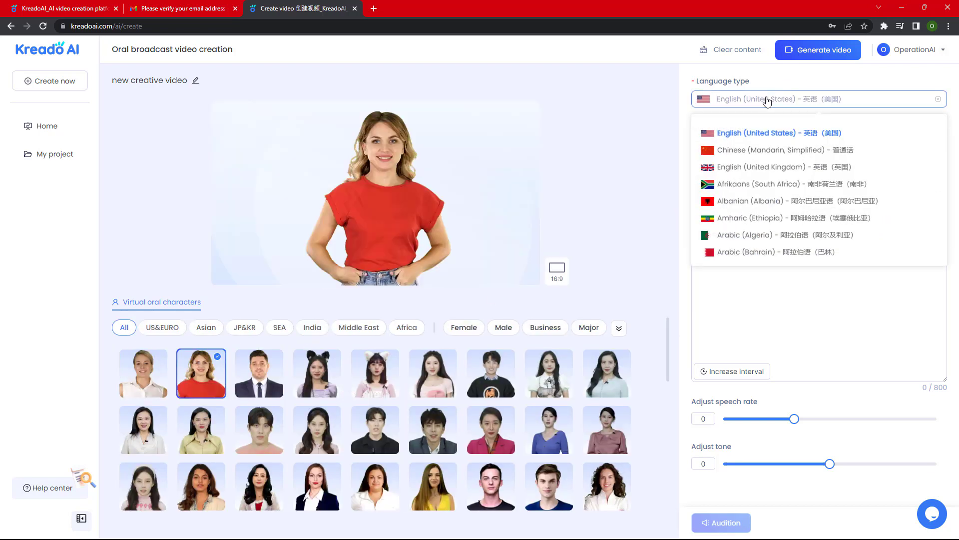
pyautogui.scroll(-10, 795, 187)
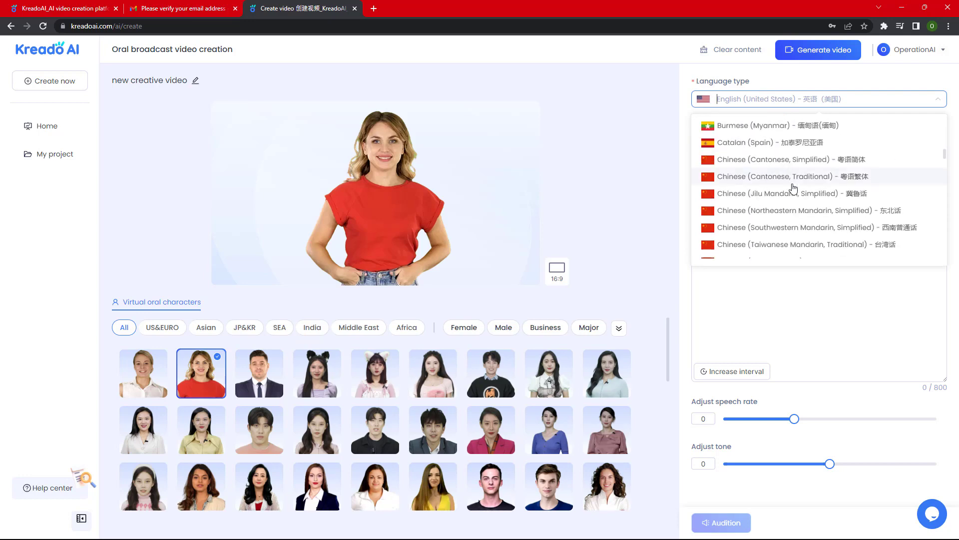
pyautogui.scroll(10, 794, 187)
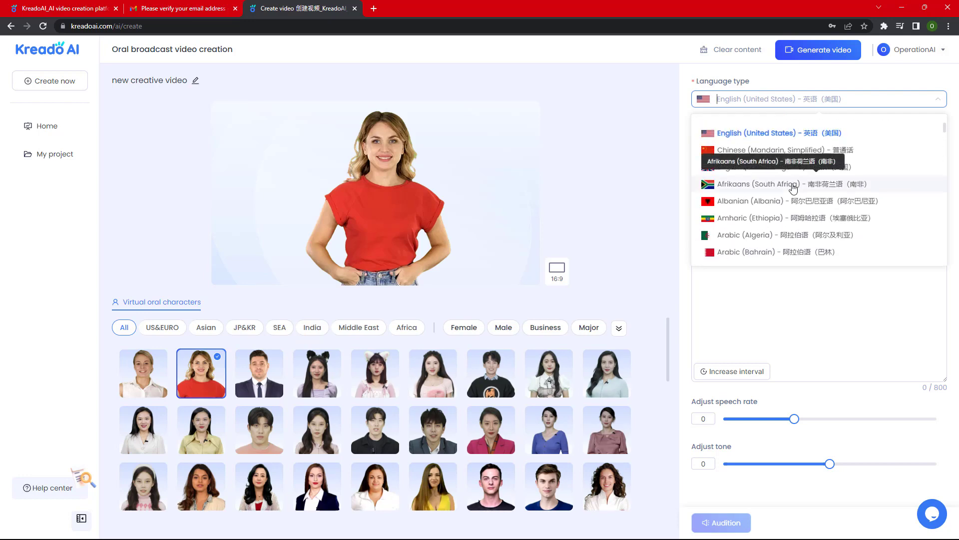
pyautogui.click(766, 134)
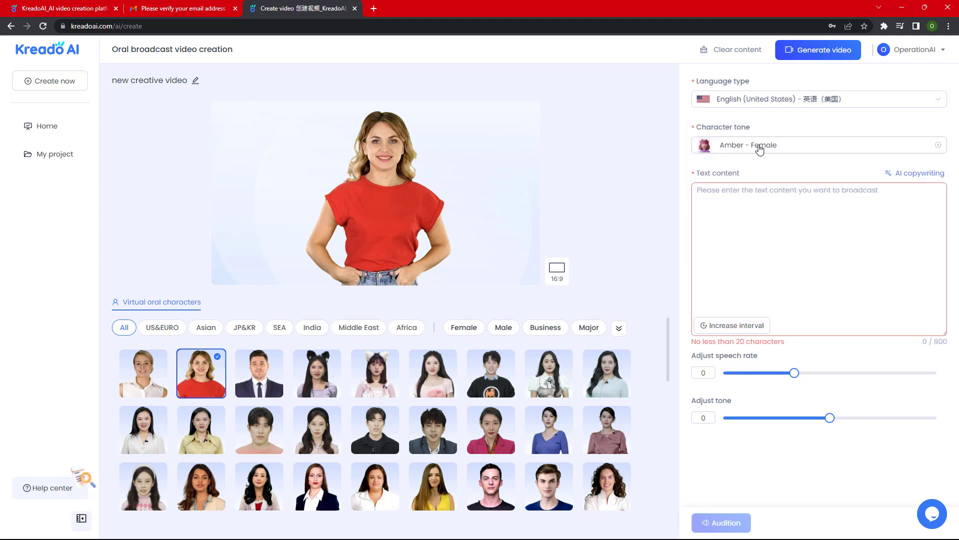
pyautogui.click(760, 148)
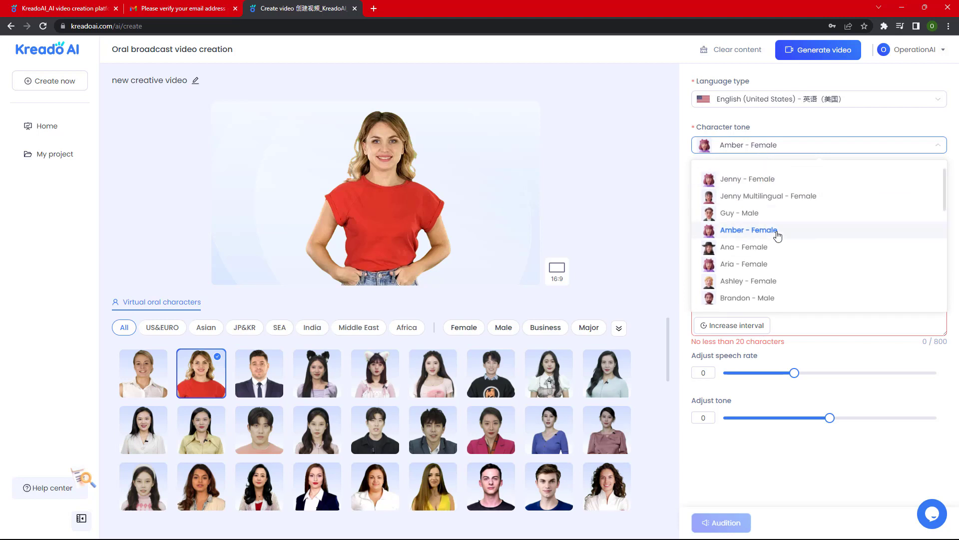
pyautogui.click(730, 180)
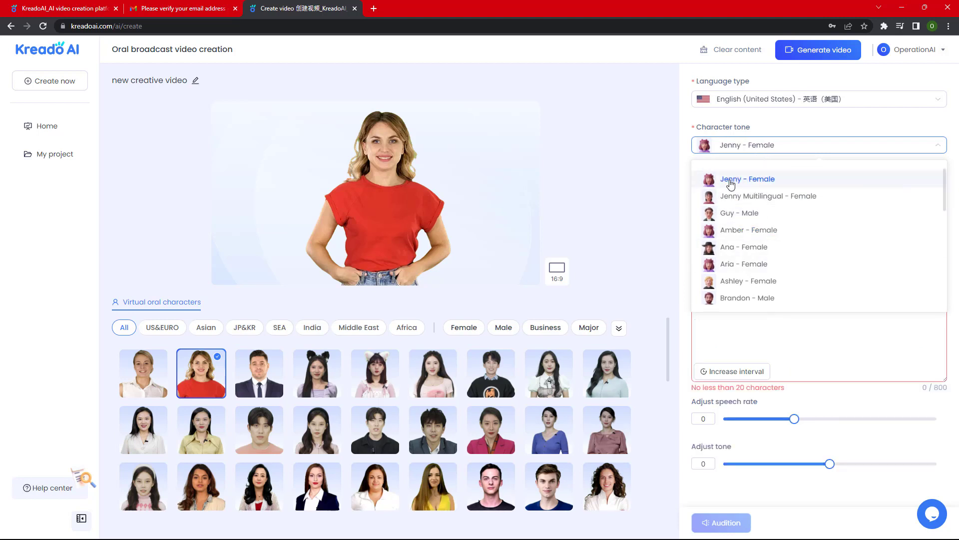
pyautogui.moveTo(700, 178); pyautogui.dragTo(754, 190)
pyautogui.click(754, 193)
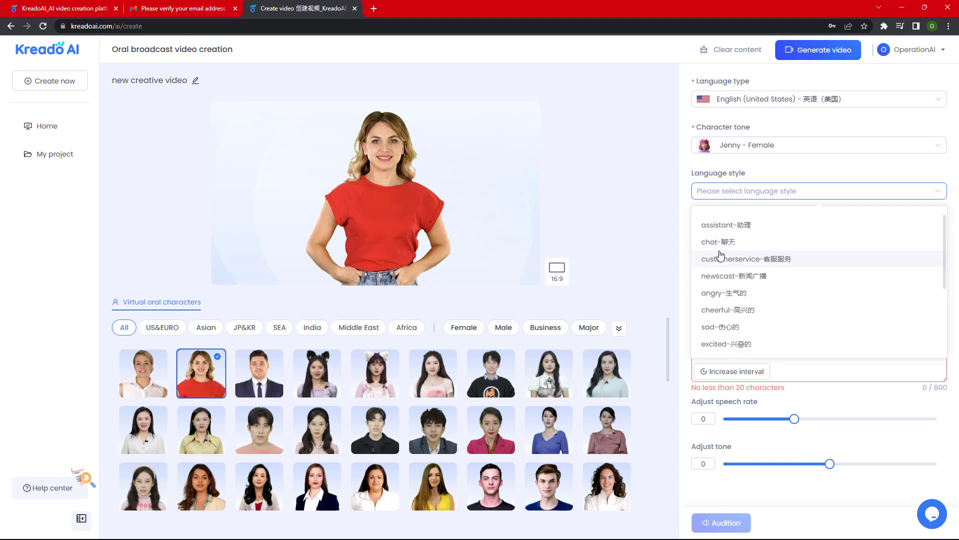
# Step: Apply the assistant style, paste the 236-character greeting-and-subscribe script, and audition the narration
pyautogui.click(724, 225)
pyautogui.click(759, 252)
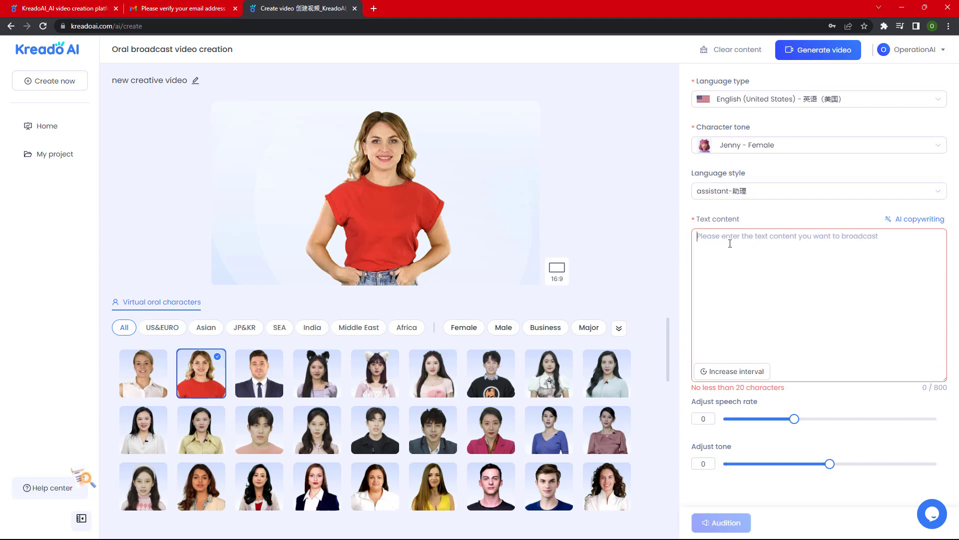
pyautogui.rightClick(725, 240)
pyautogui.click(761, 322)
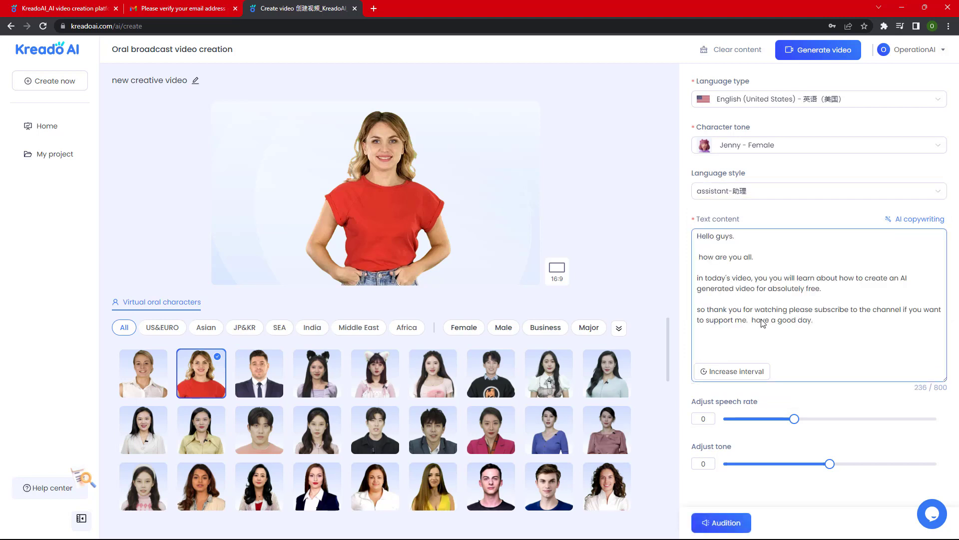
pyautogui.click(724, 527)
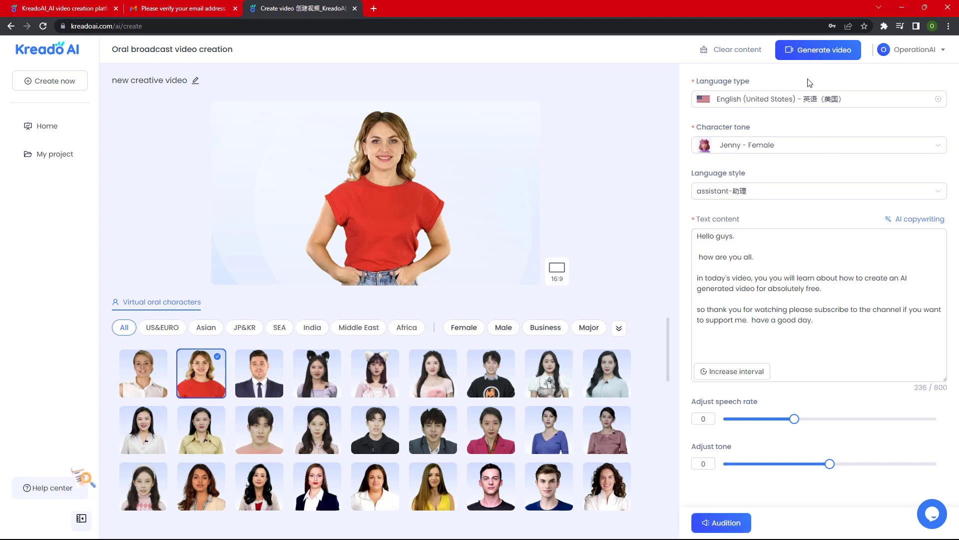
# Step: Generate the 16-second 'new creative video', confirming despite the ten-minute completion estimate
pyautogui.click(808, 52)
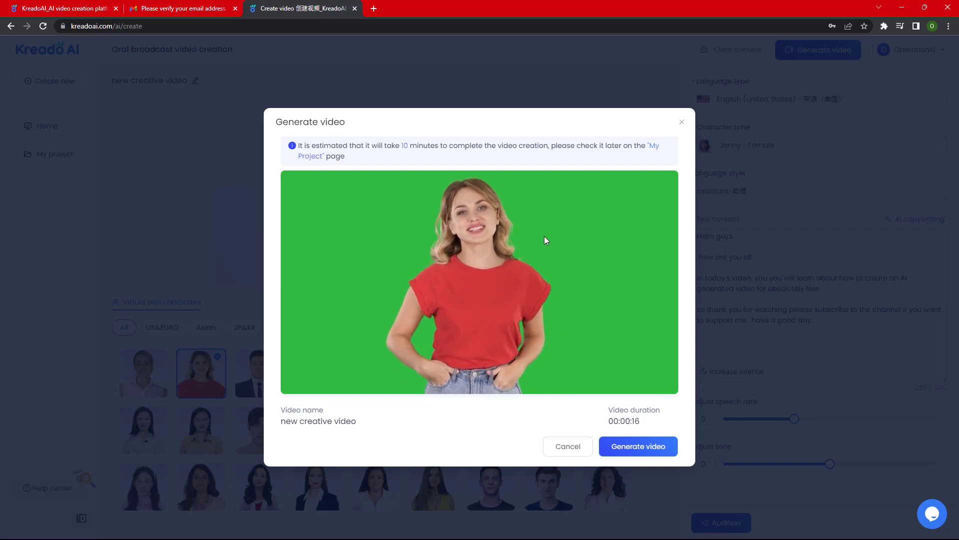
pyautogui.moveTo(300, 148); pyautogui.dragTo(476, 157)
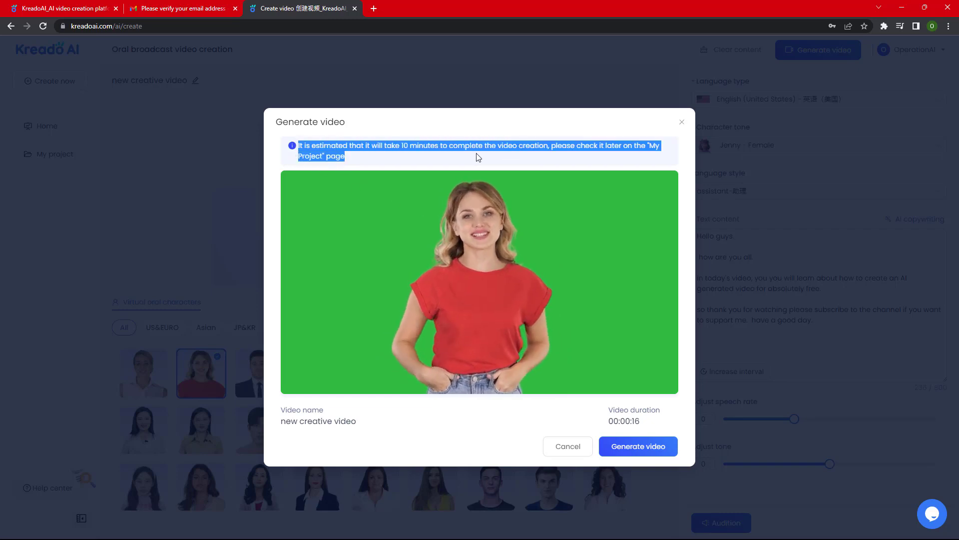
pyautogui.click(641, 447)
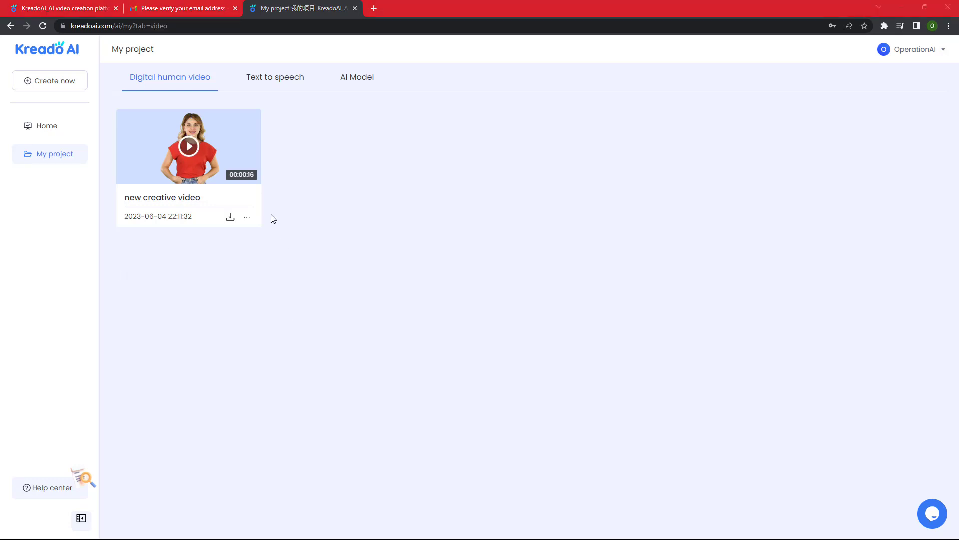
# Step: Download the finished red-T-shirt presenter video and go back to the Kreado AI home page
pyautogui.click(231, 218)
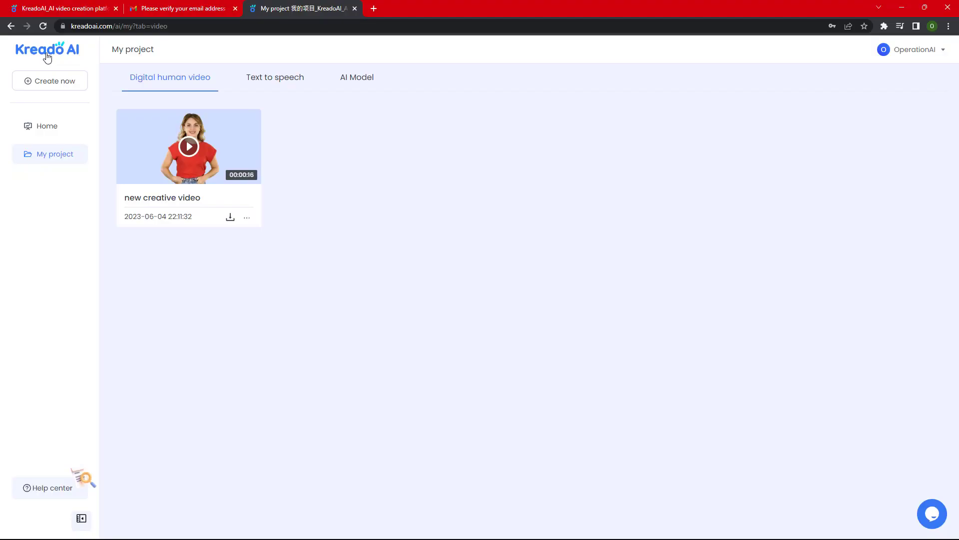
pyautogui.click(46, 54)
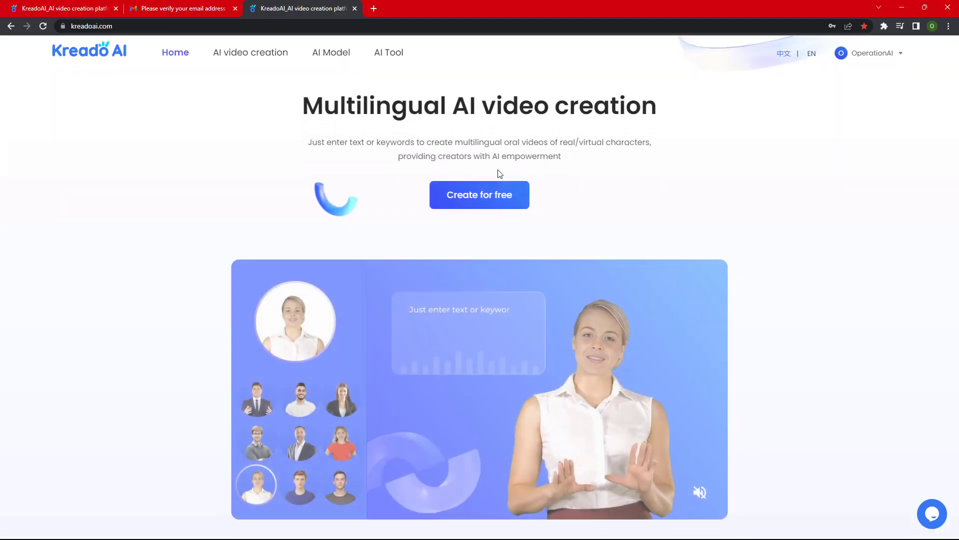
# Step: Start a new video with the yellow-dress presenter and English (United States) narration
pyautogui.click(482, 198)
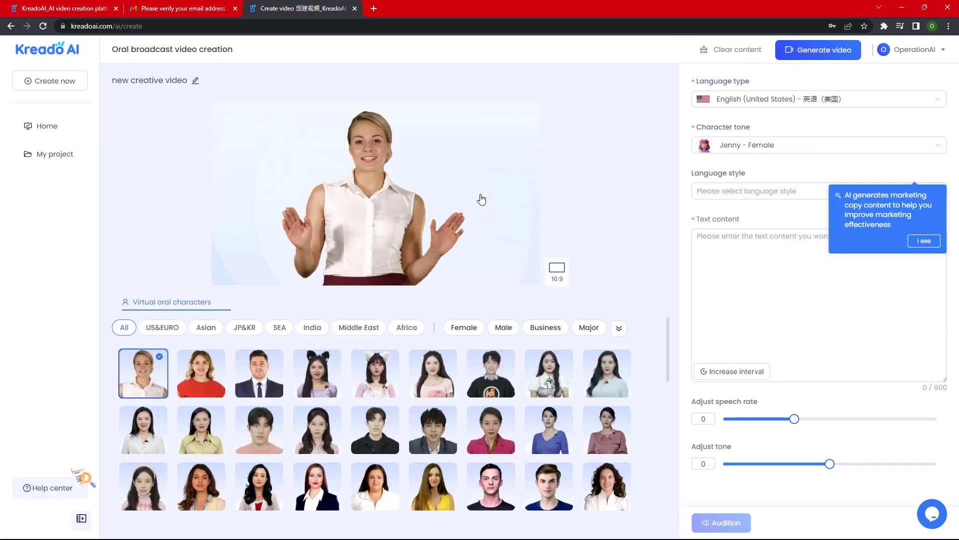
pyautogui.click(430, 481)
pyautogui.click(755, 103)
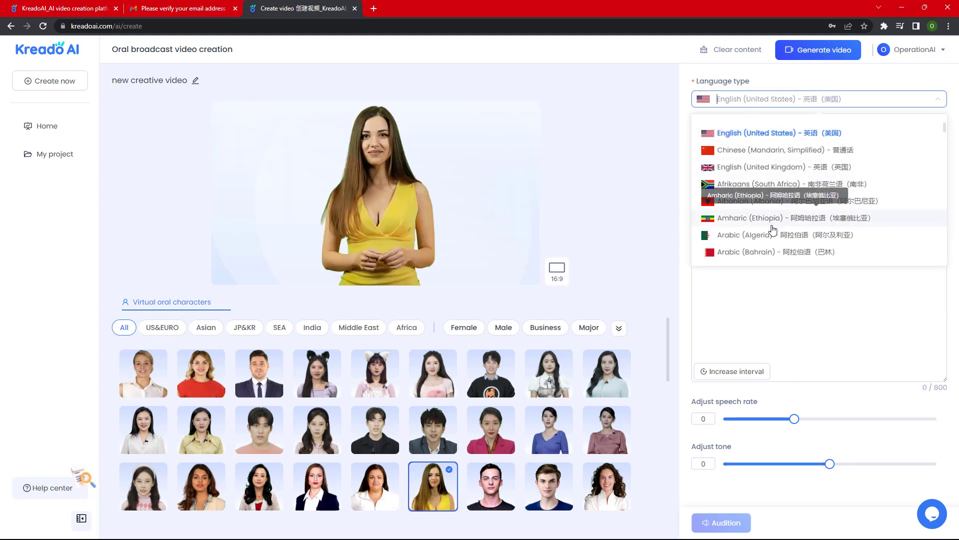
pyautogui.click(737, 134)
# Step: Set the Jenny - Female voice with the cheerful style and paste the greeting-and-subscribe script
pyautogui.click(741, 145)
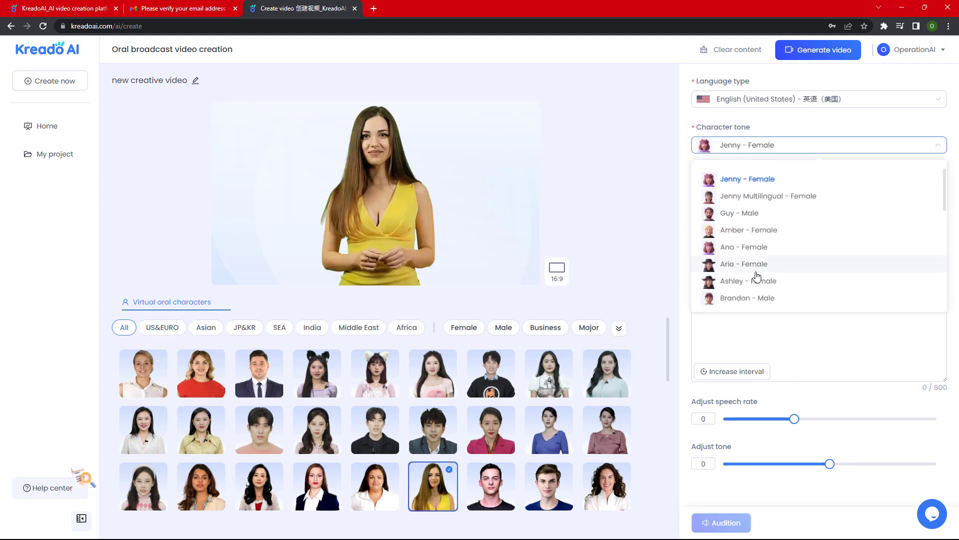
pyautogui.click(732, 180)
pyautogui.click(739, 191)
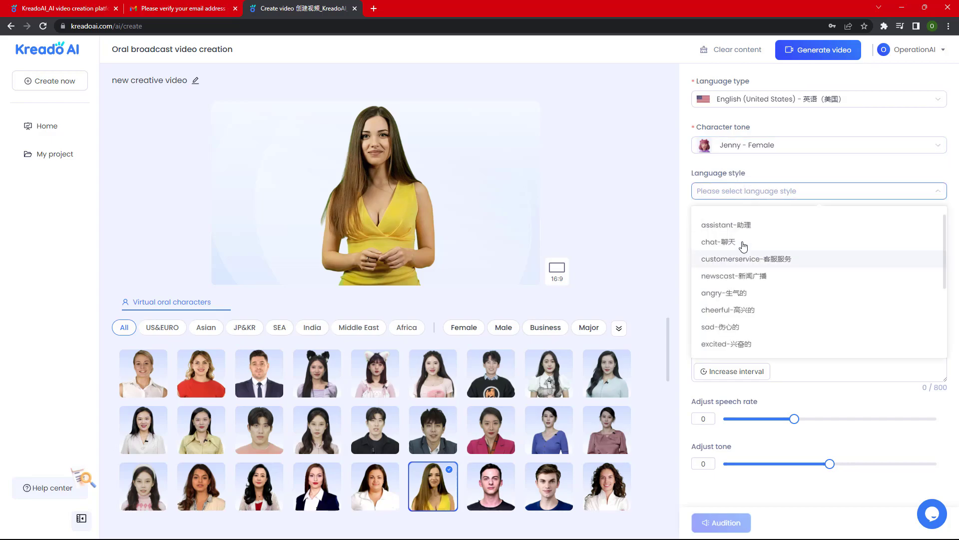
pyautogui.click(728, 310)
pyautogui.rightClick(727, 250)
pyautogui.click(770, 326)
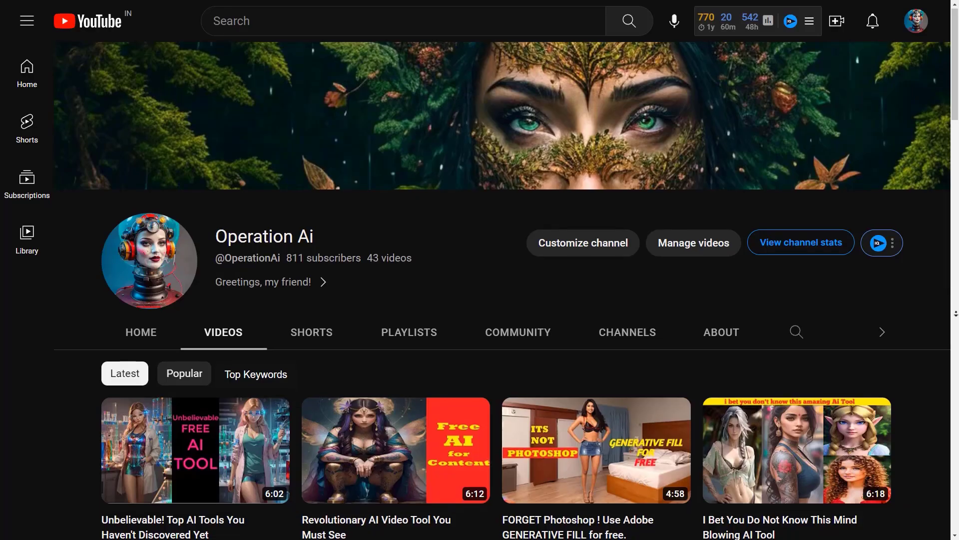
# Step: Scroll down the Operation Ai channel's Videos grid to browse its older AI-tool uploads
pyautogui.scroll(-3, 500, 290)
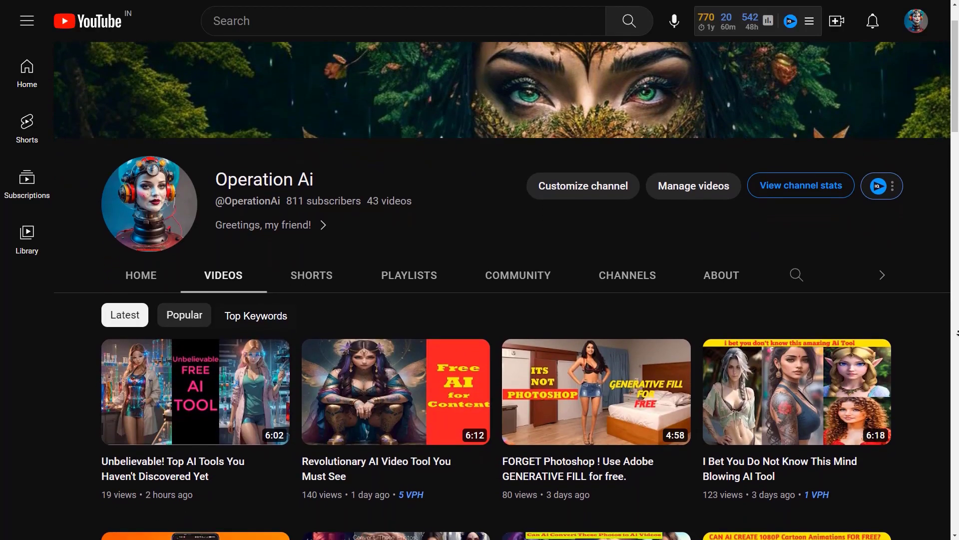
pyautogui.scroll(-6, 500, 290)
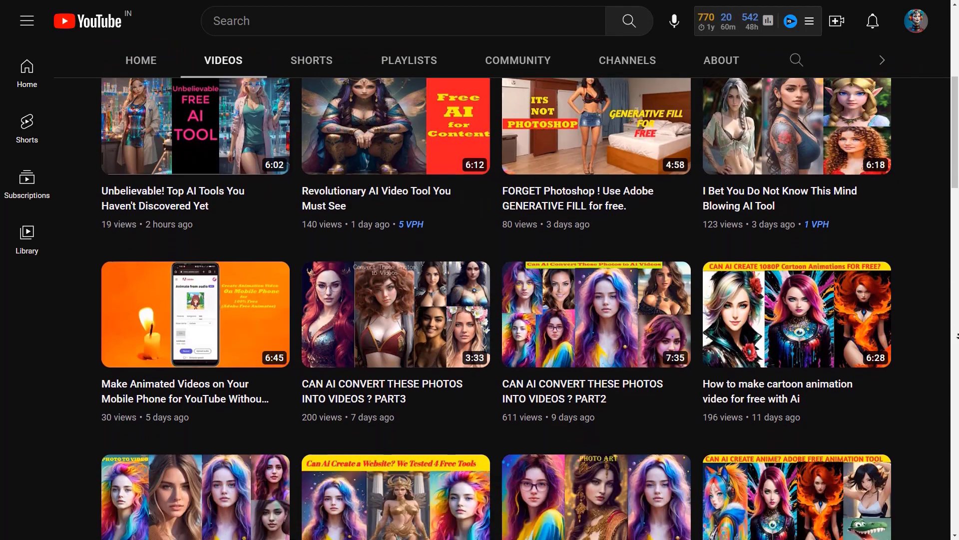
pyautogui.scroll(-6, 500, 290)
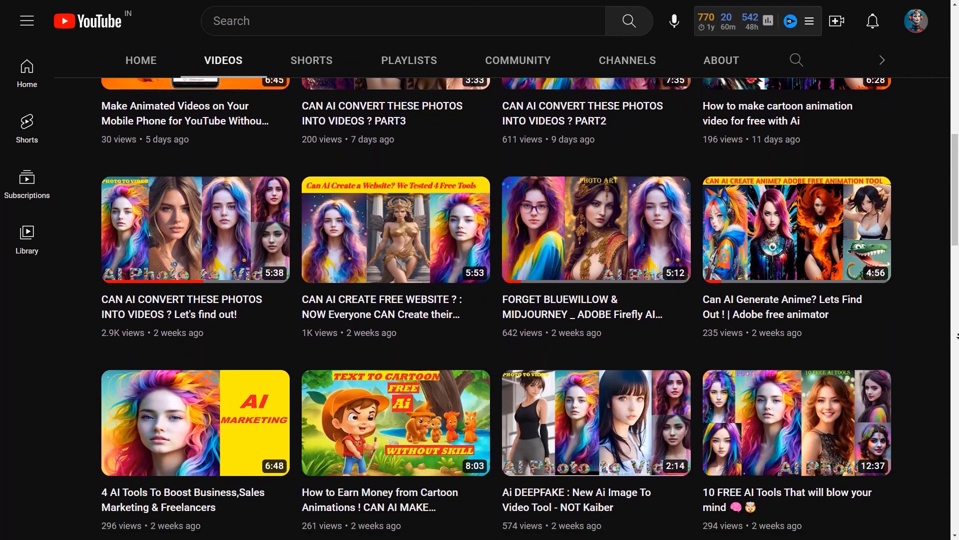
pyautogui.scroll(-6, 500, 290)
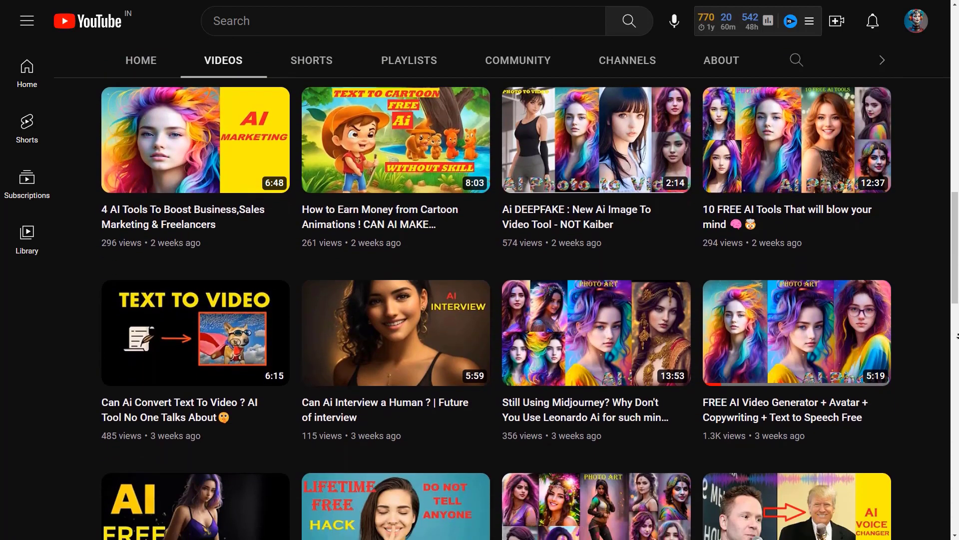
pyautogui.scroll(-6, 499, 290)
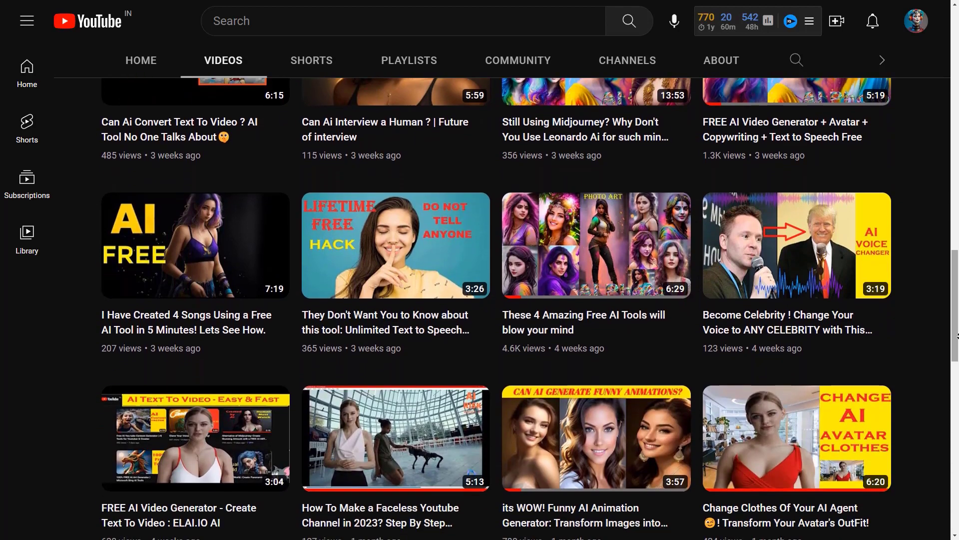
pyautogui.scroll(-6, 500, 290)
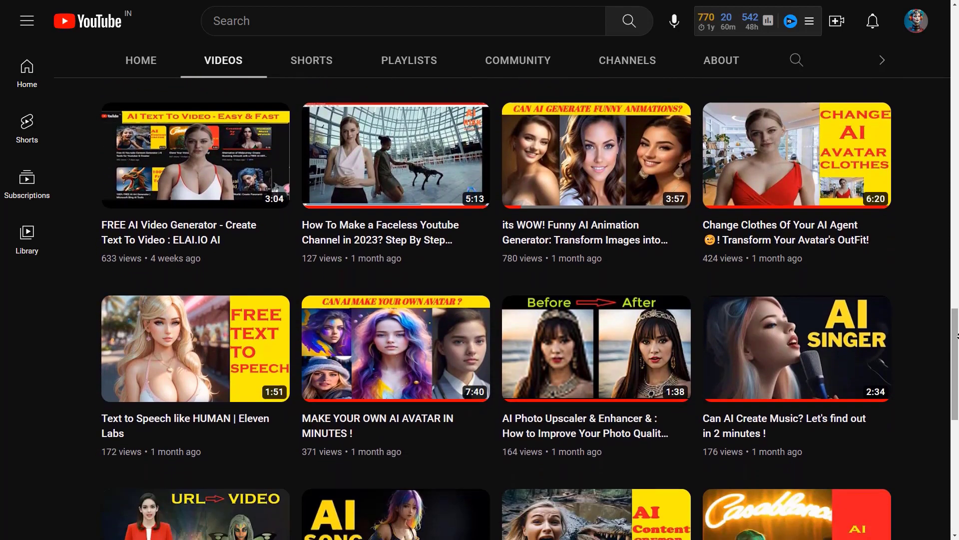
pyautogui.scroll(-6, 956, 336)
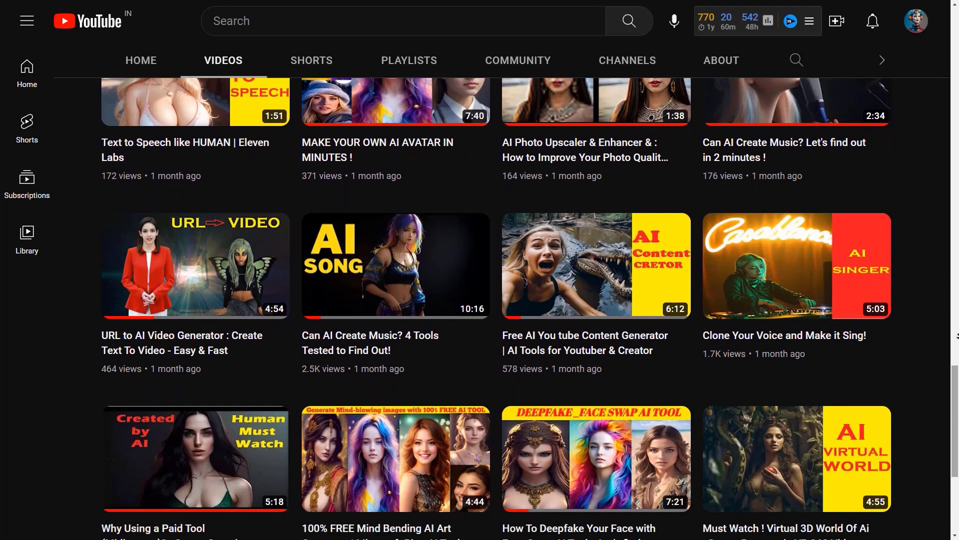